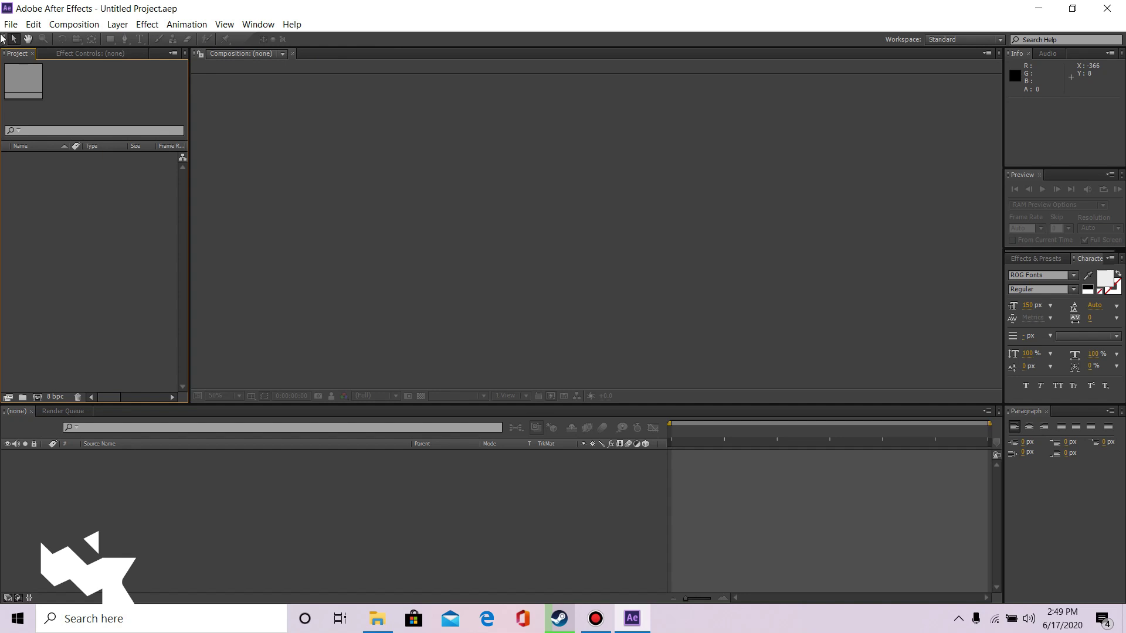
- Create a new 1920×1080 composition, Comp 1, with a black background
left_click(65, 25)
left_click(83, 39)
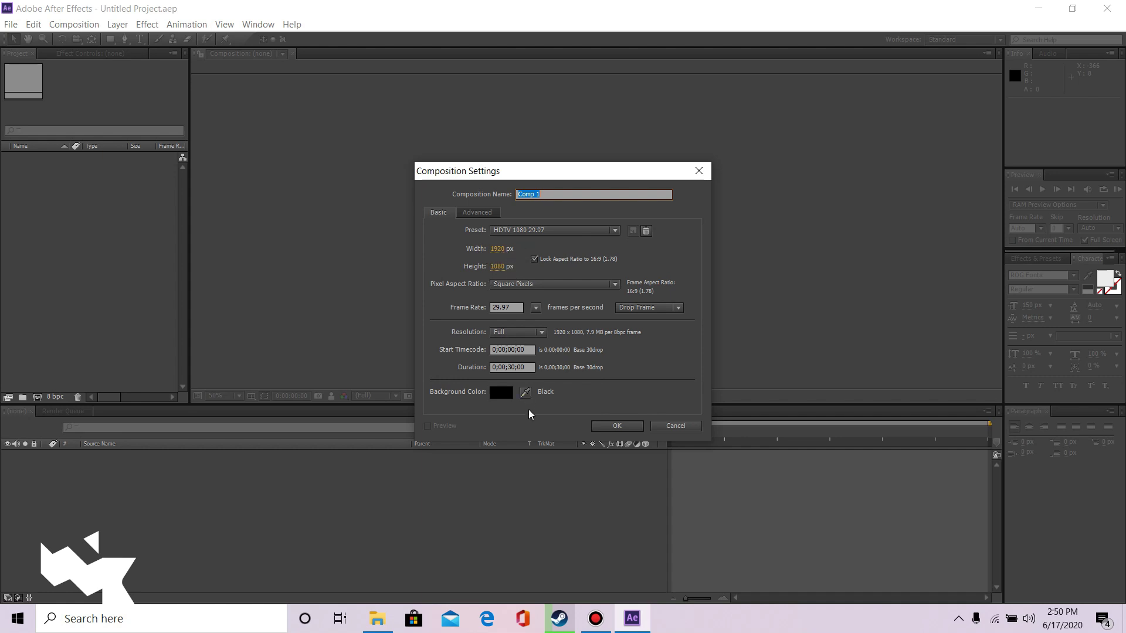
left_click(618, 426)
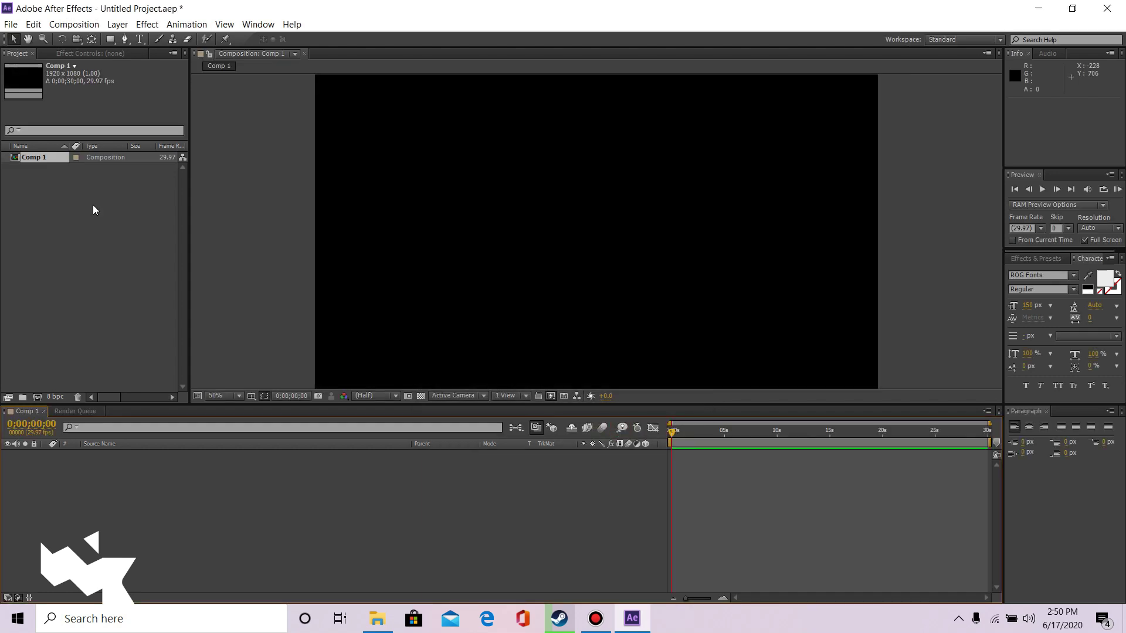
- Add a full-frame purple solid layer named 'Saber' to Comp 1
left_click(119, 25)
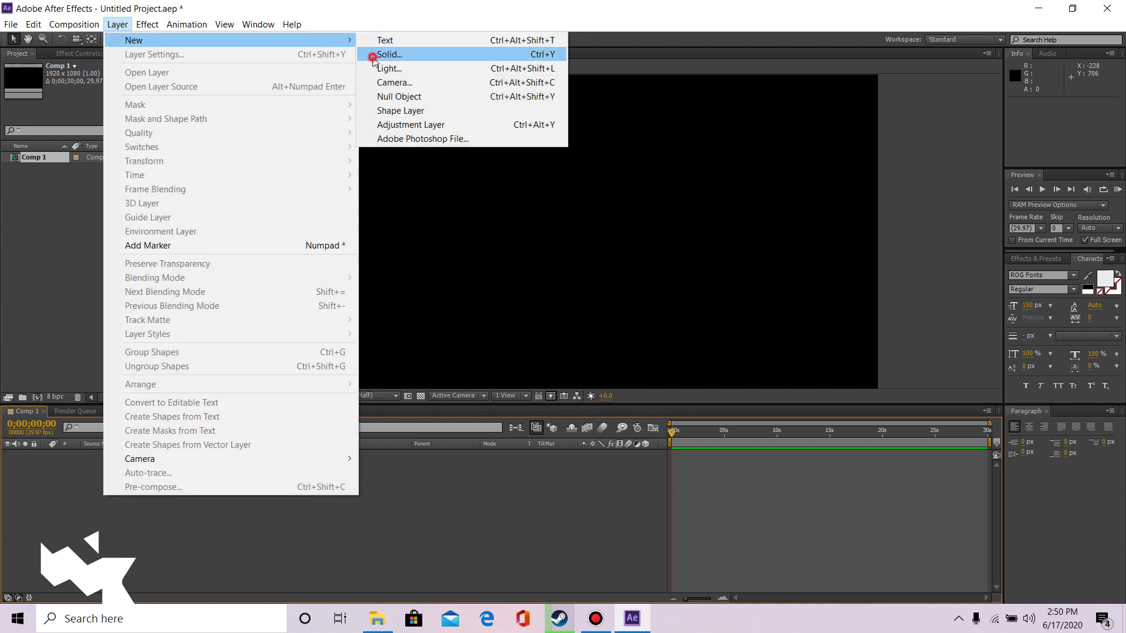
left_click(373, 56)
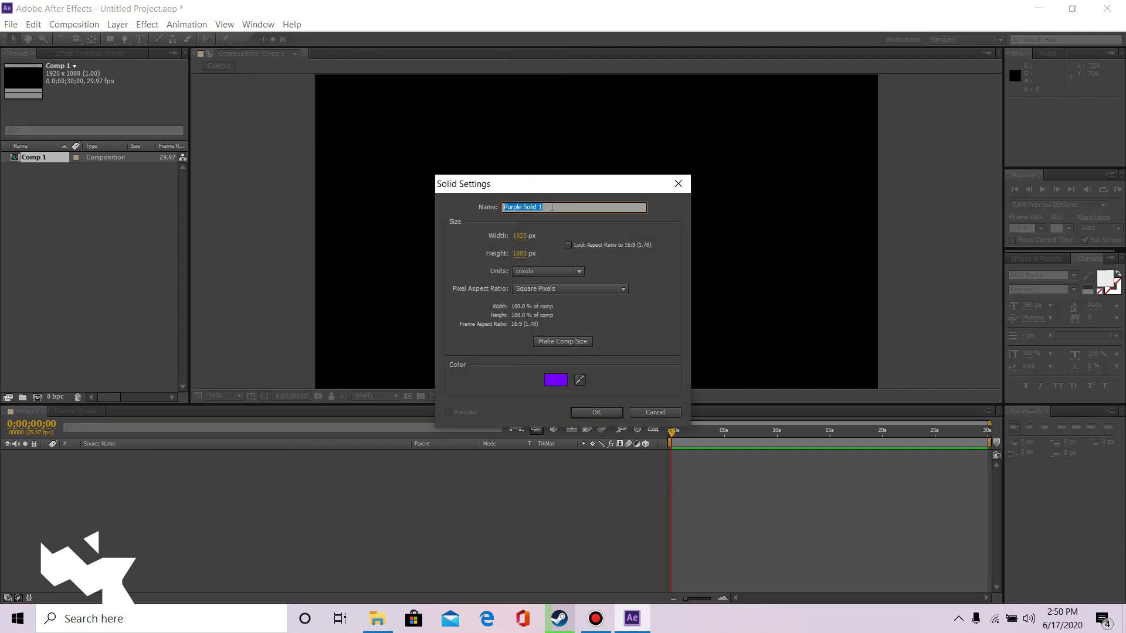
type("Saber")
left_click(604, 416)
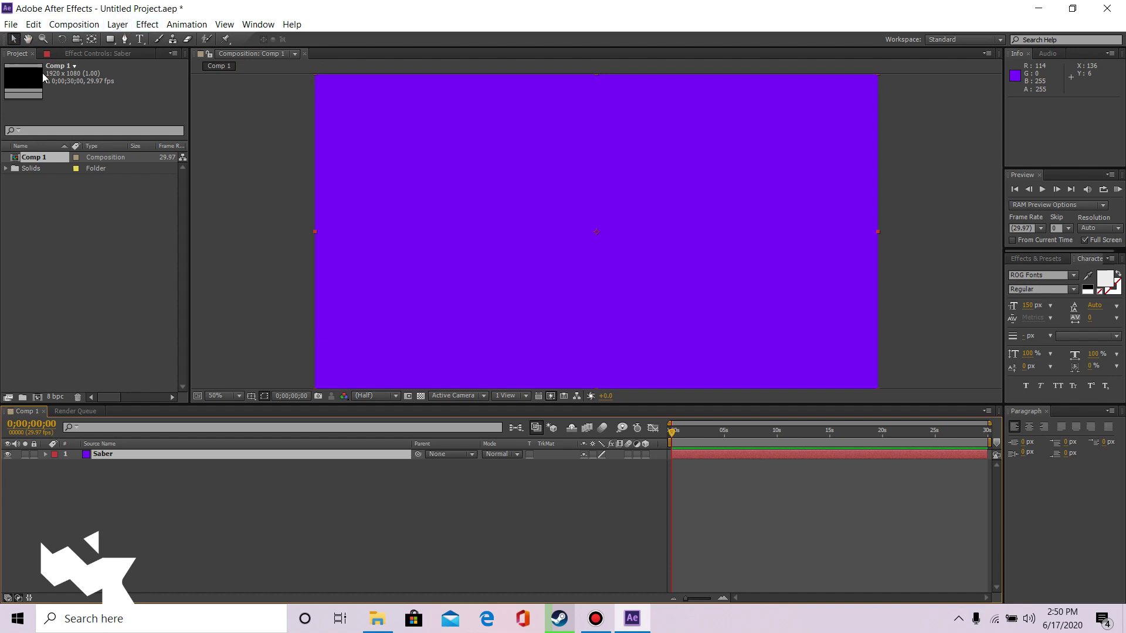
- Apply the Video Copilot Saber effect to the Saber solid
left_click(147, 24)
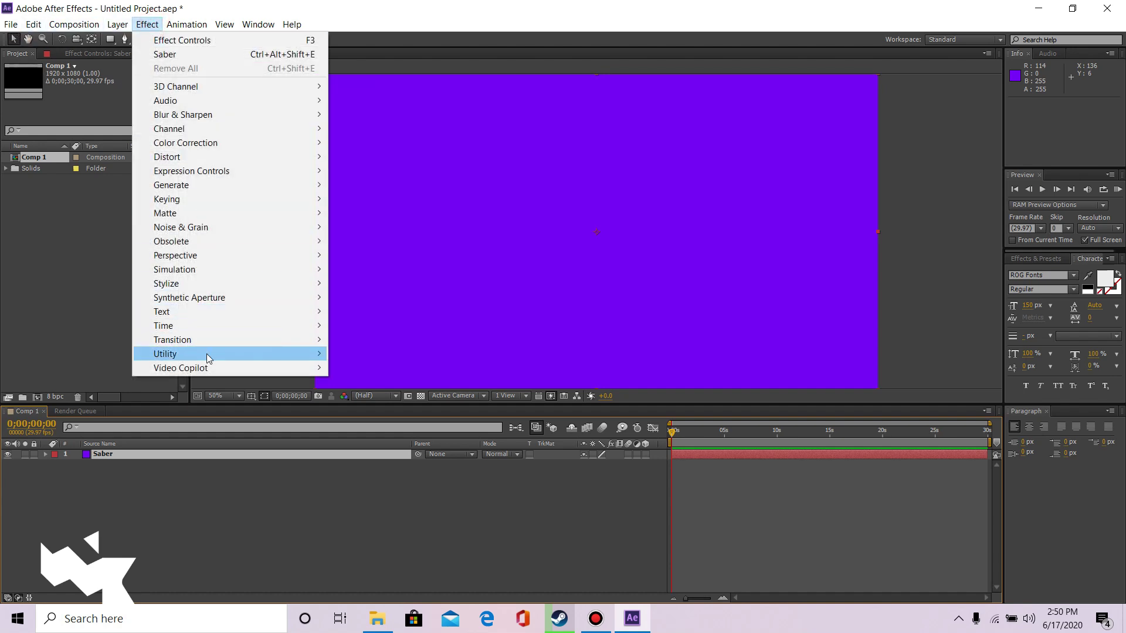
mouse_move(181, 368)
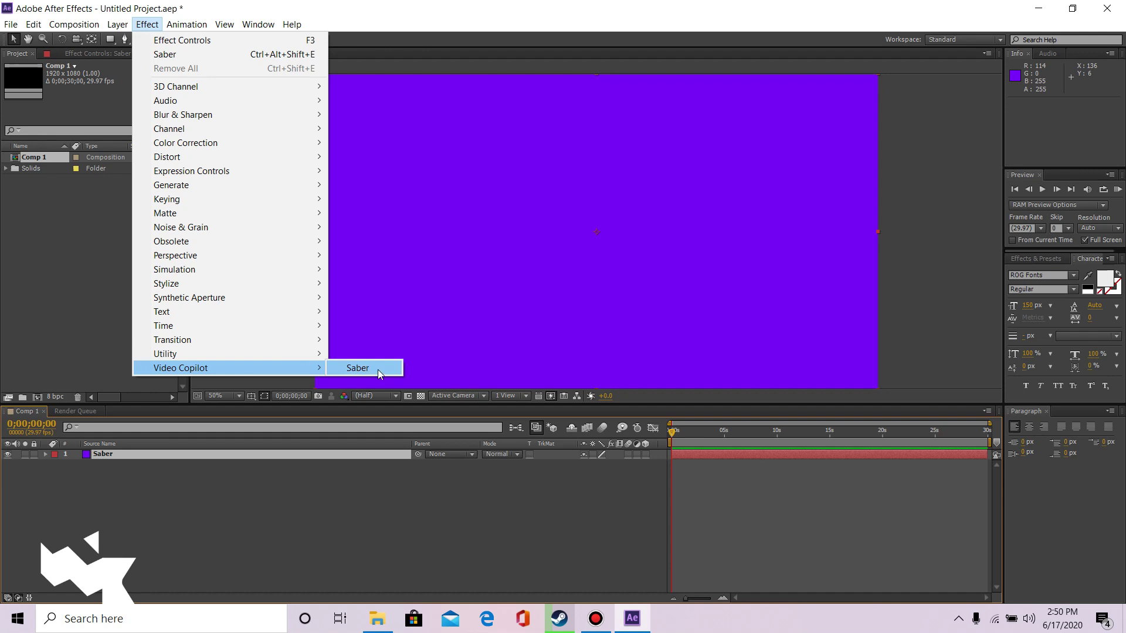
left_click(378, 370)
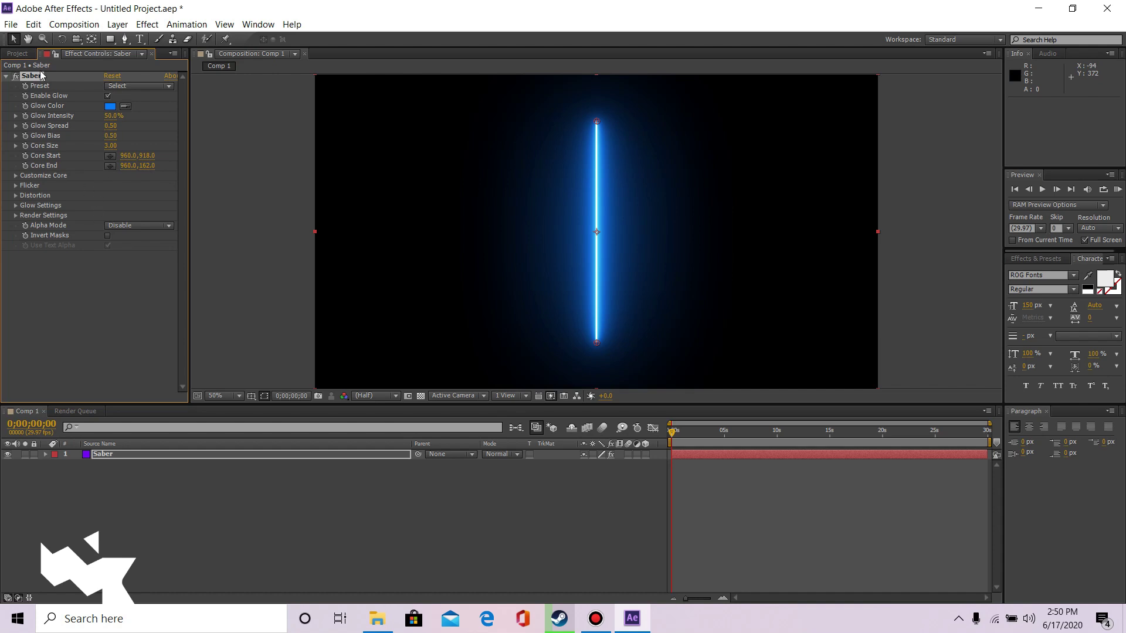
left_click(8, 27)
mouse_move(35, 195)
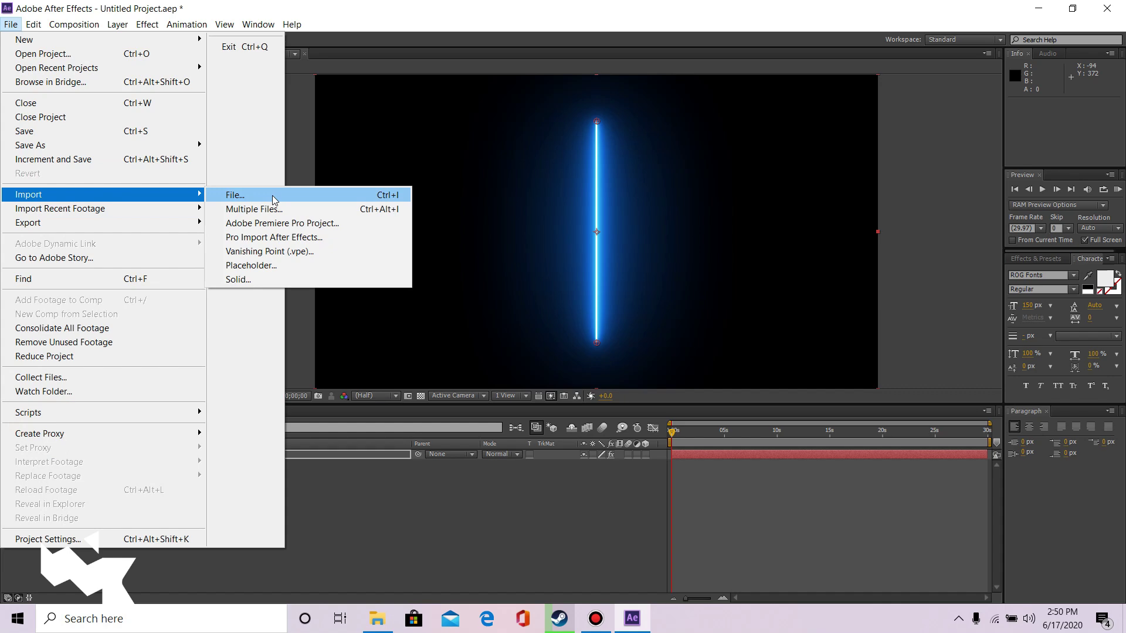
- Import TK gaming.png from the Logo folder into the project
left_click(273, 200)
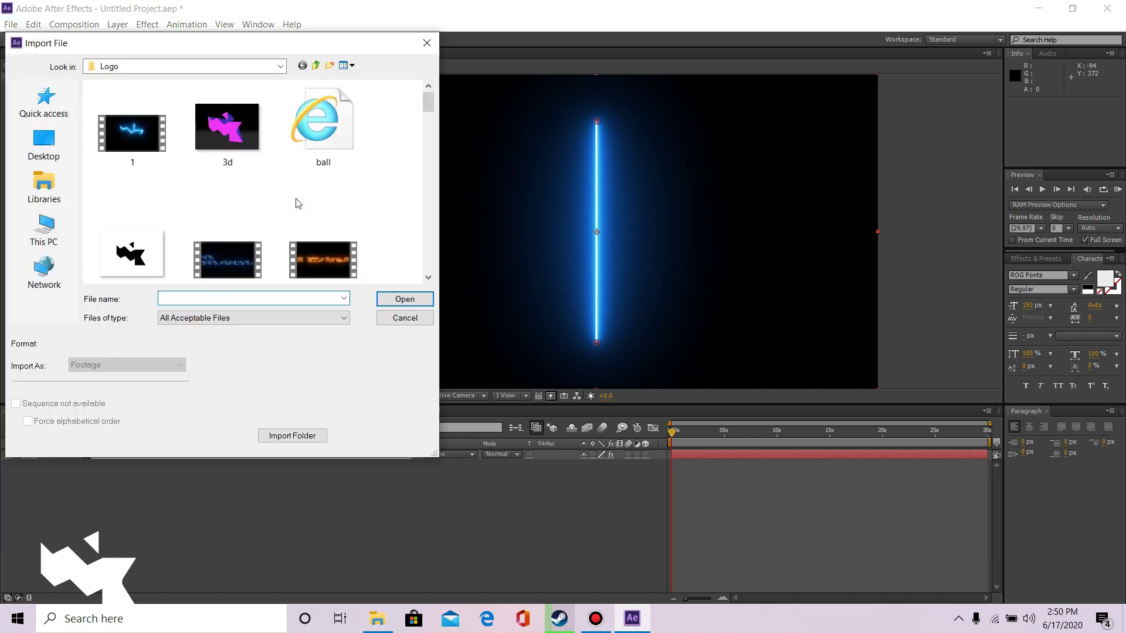
scroll(267, 237, "down", 2)
scroll(267, 237, "down", 2)
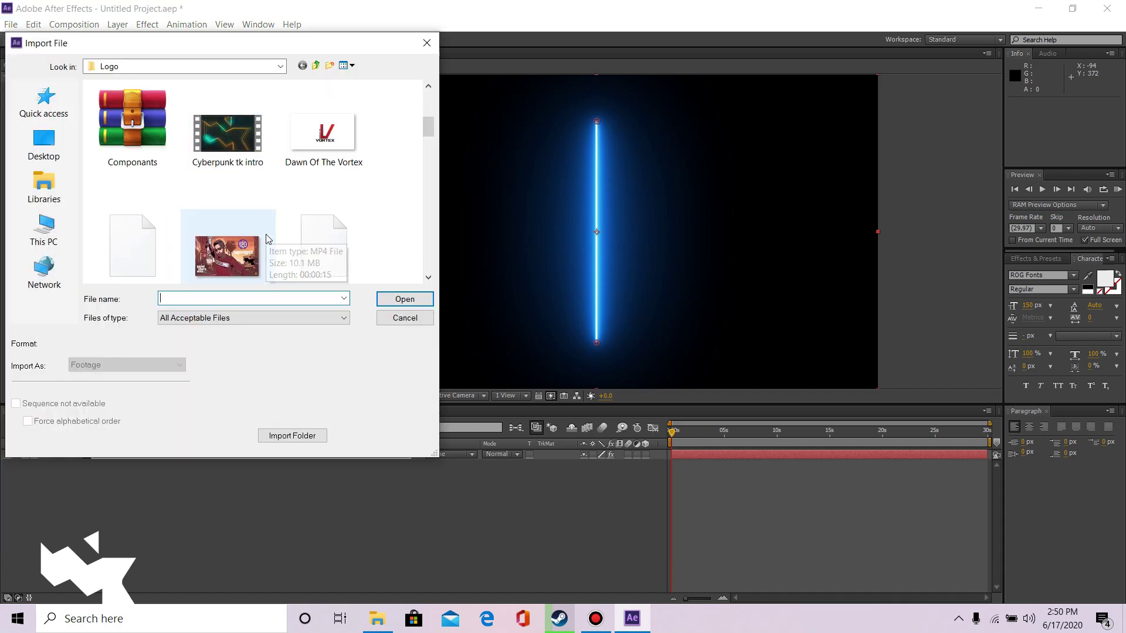
scroll(267, 237, "down", 2)
scroll(267, 237, "down", 2)
scroll(267, 237, "down", 2)
scroll(267, 237, "up", 2)
scroll(266, 237, "up", 2)
scroll(267, 237, "down", 4)
scroll(267, 237, "down", 4)
scroll(266, 236, "down", 4)
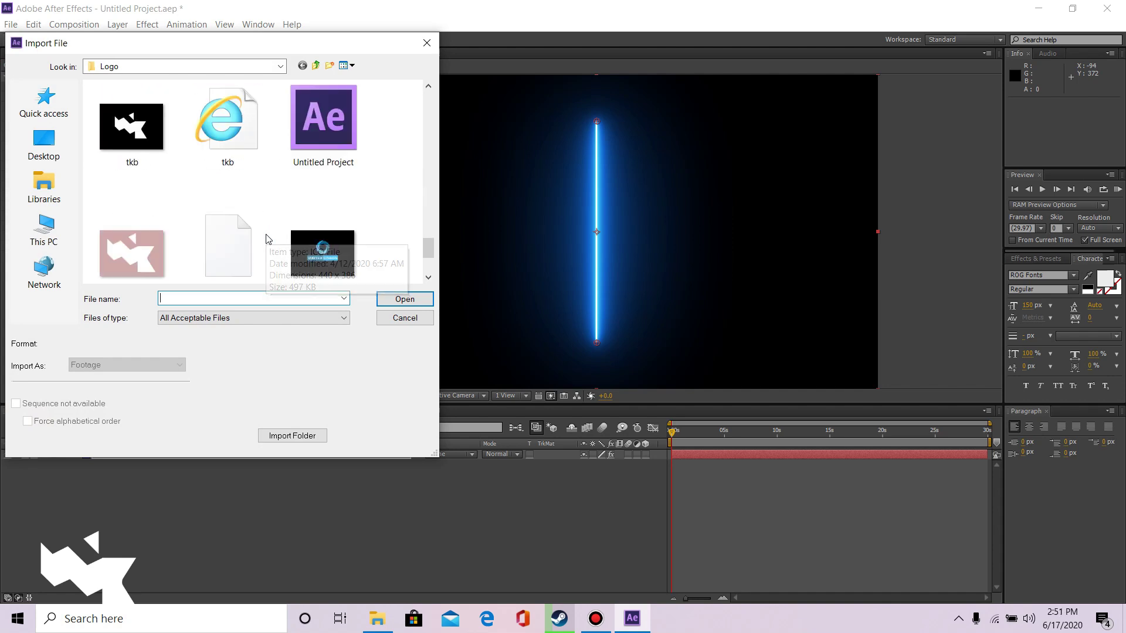
scroll(267, 237, "down", 2)
scroll(267, 237, "down", 1)
scroll(267, 237, "up", 2)
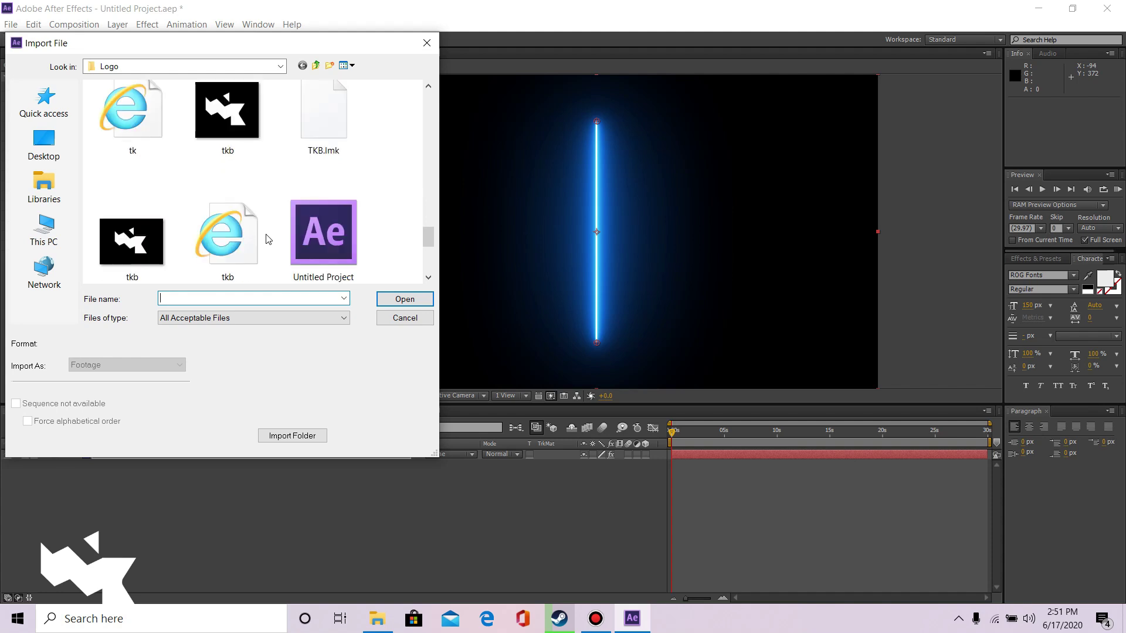
scroll(266, 237, "up", 2)
scroll(267, 237, "up", 2)
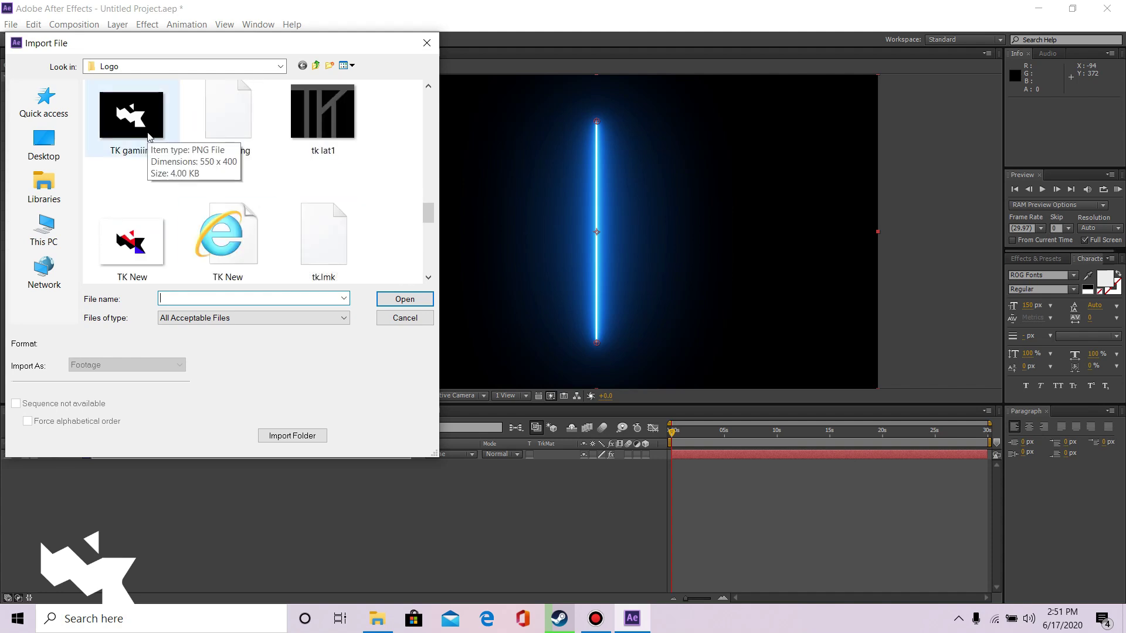
double_click(148, 136)
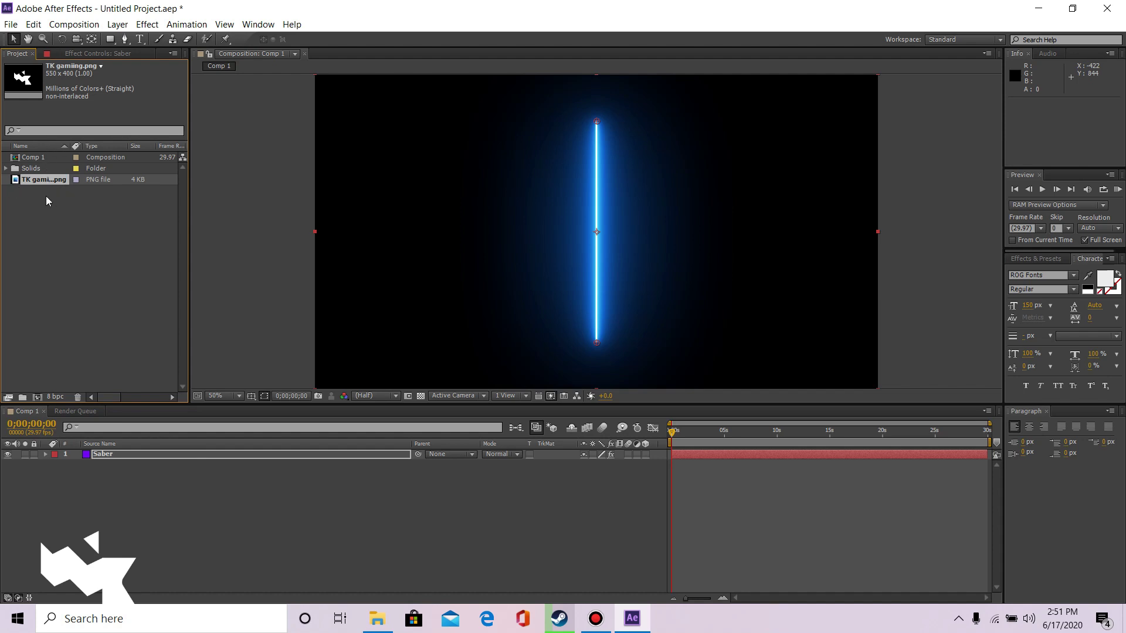
- Set the Saber effect's Render Settings composite to Transparent
left_click(165, 456)
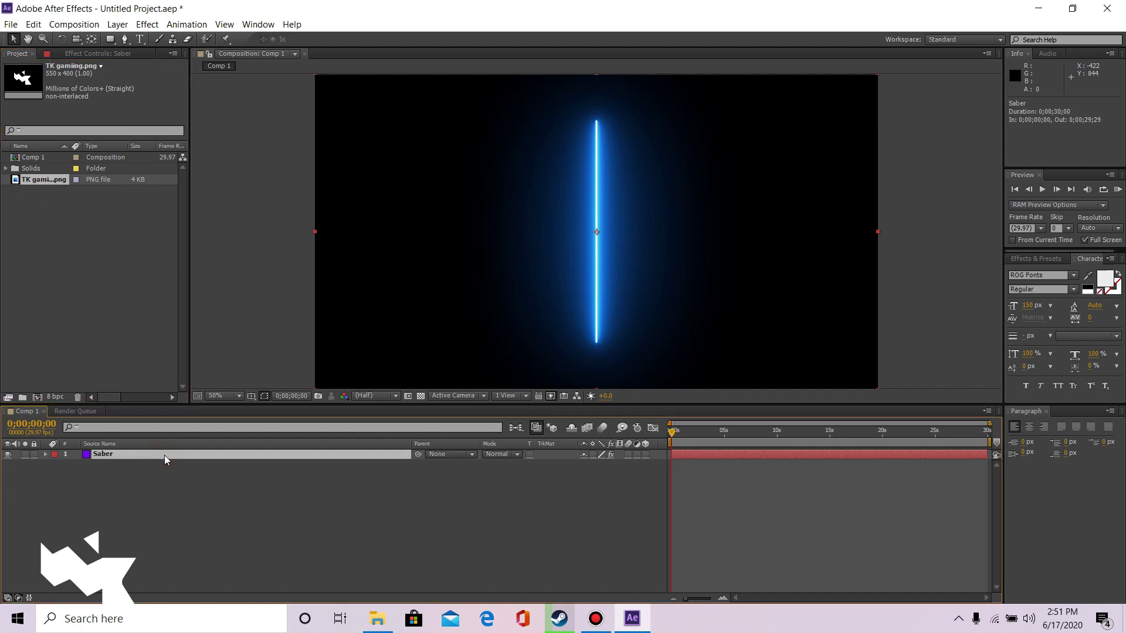
left_click(110, 54)
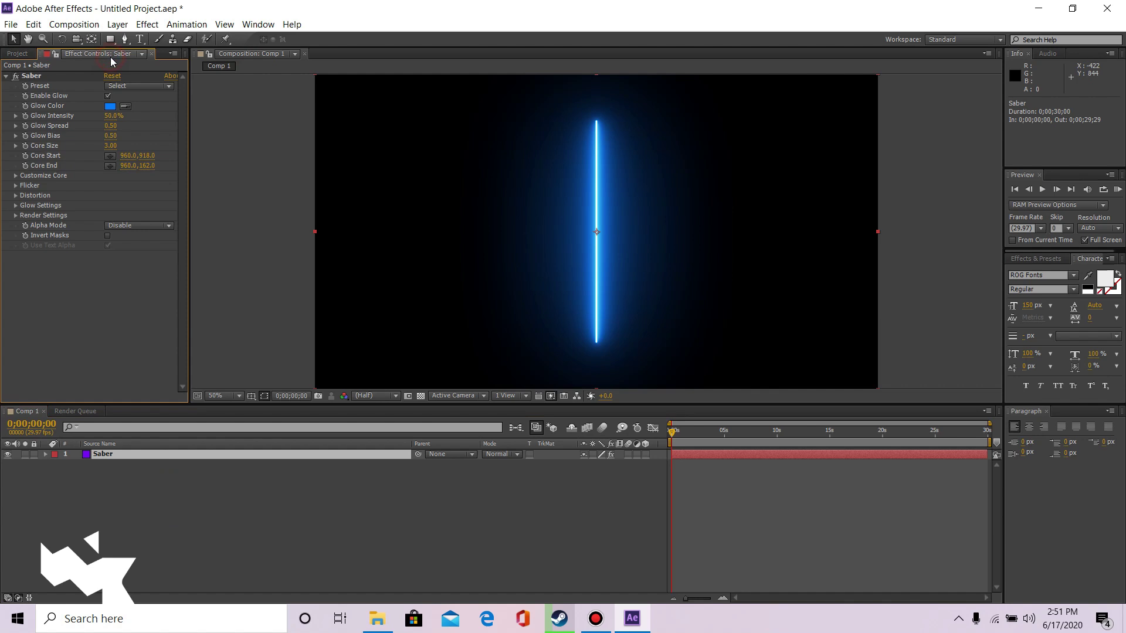
left_click(16, 216)
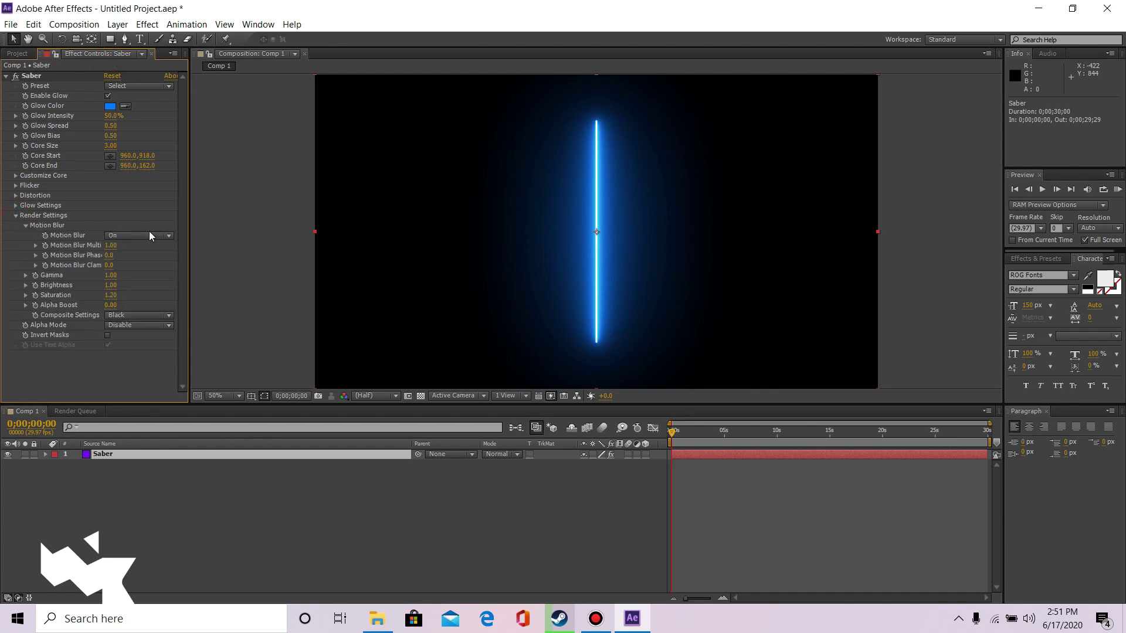
left_click(163, 315)
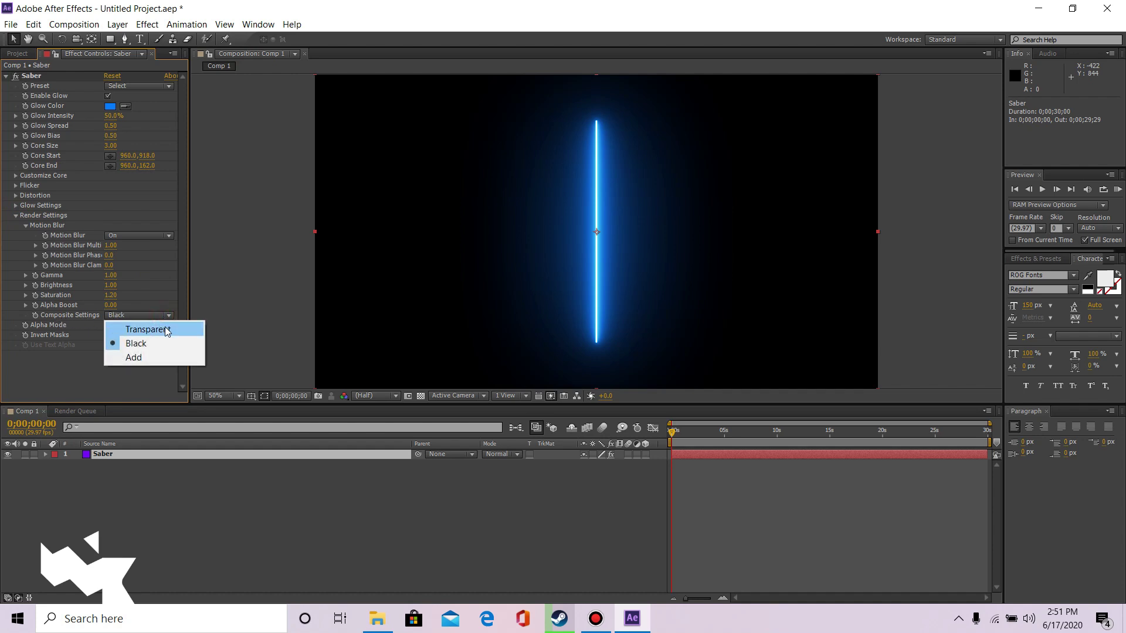
left_click(167, 331)
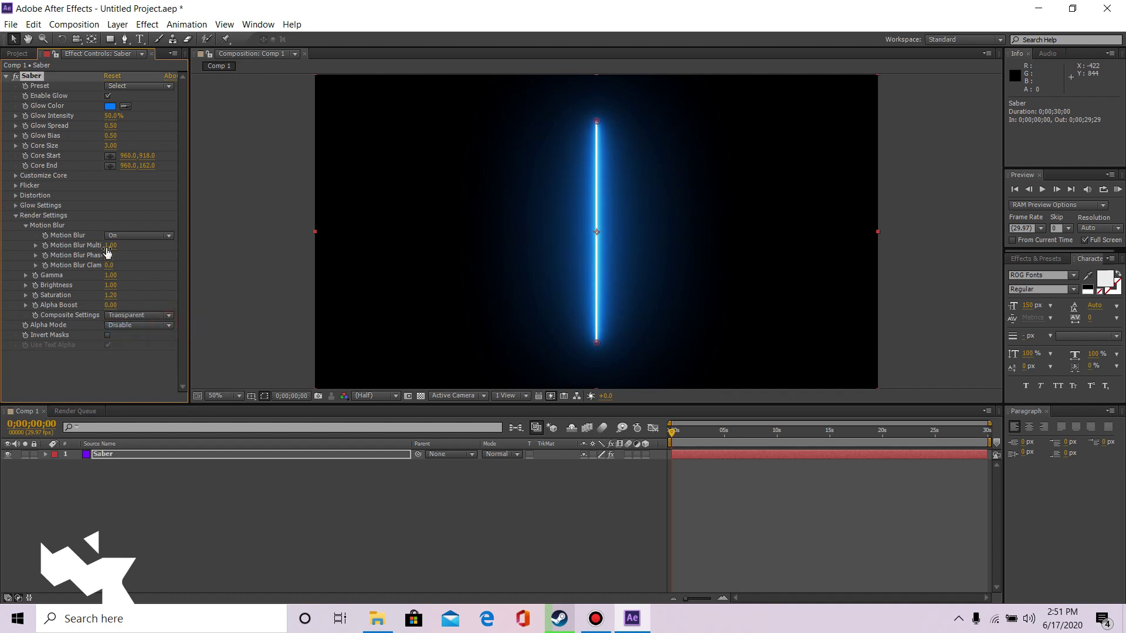
- Set the Saber Core Type to Layer Masks
left_click(16, 176)
left_click(139, 187)
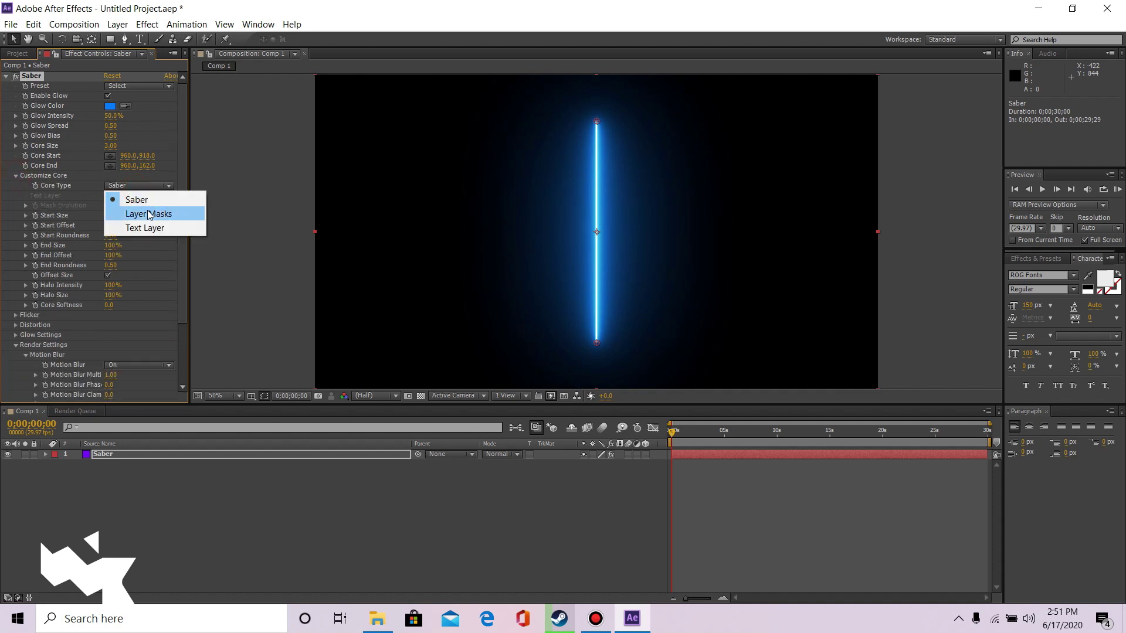
left_click(148, 215)
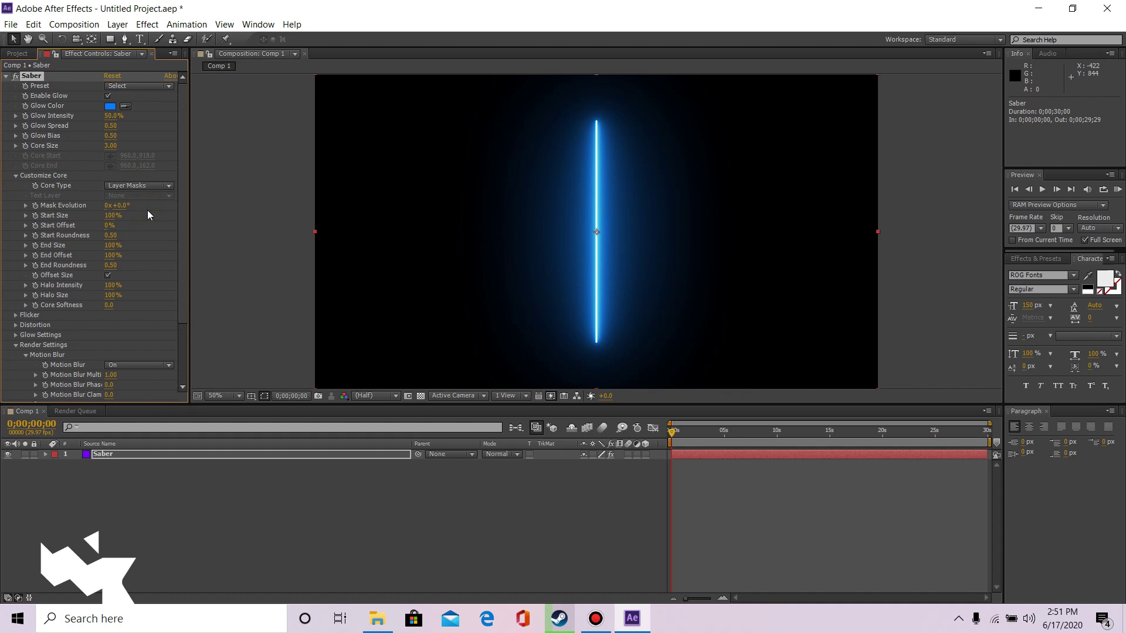
left_click(17, 54)
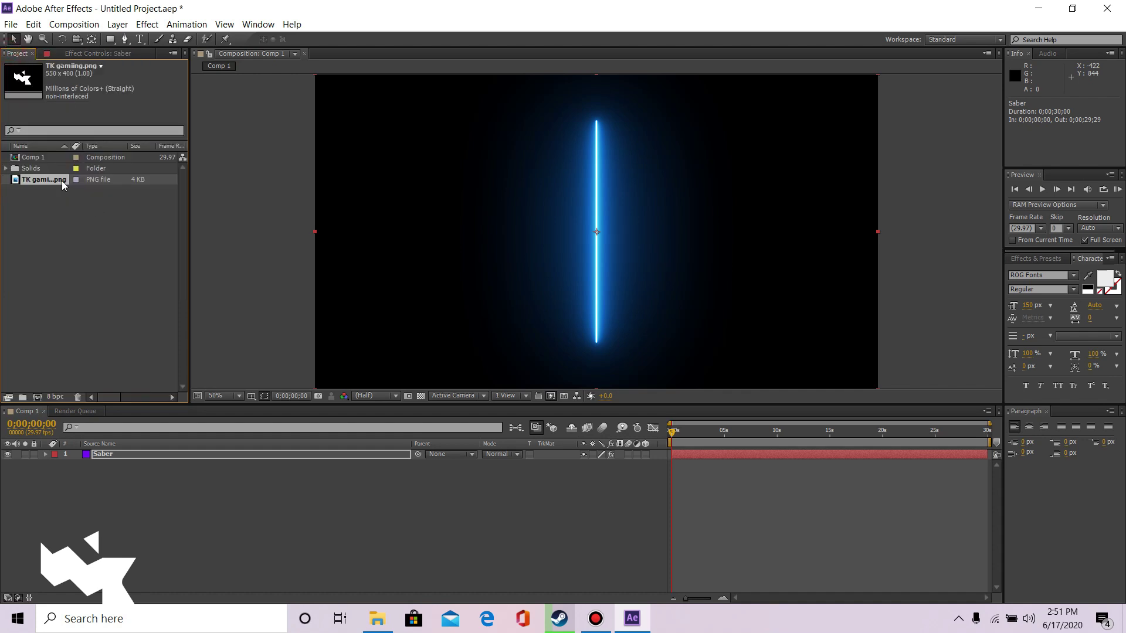
- Place TK gaming.png below Saber and auto-trace its alpha onto a new layer
left_click_drag(62, 181, 142, 472)
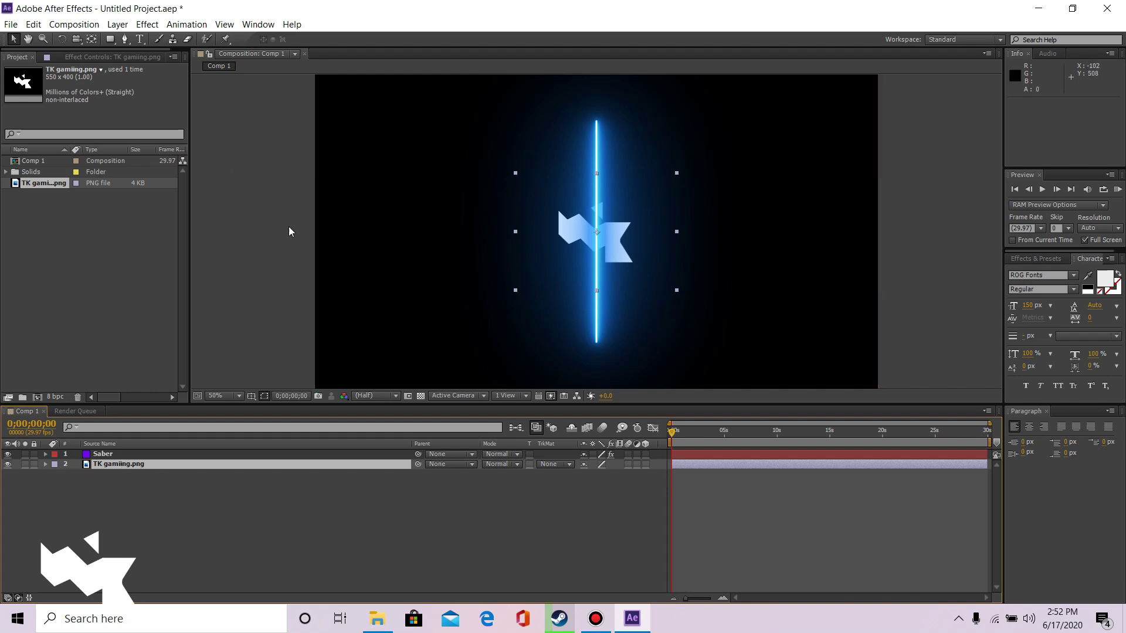
left_click(171, 467)
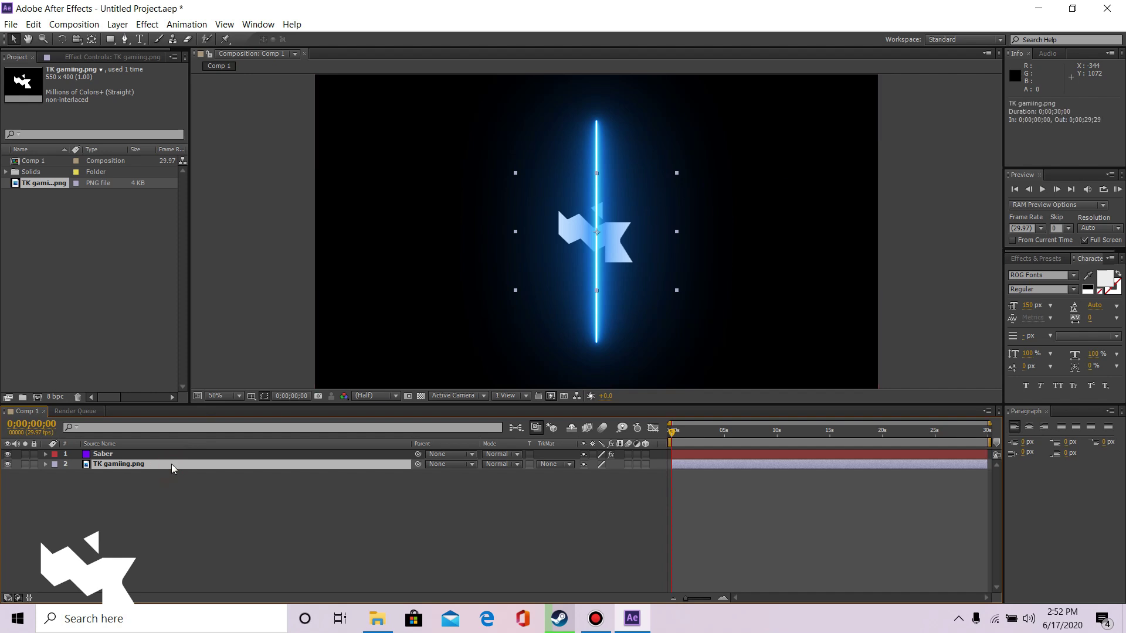
left_click(114, 26)
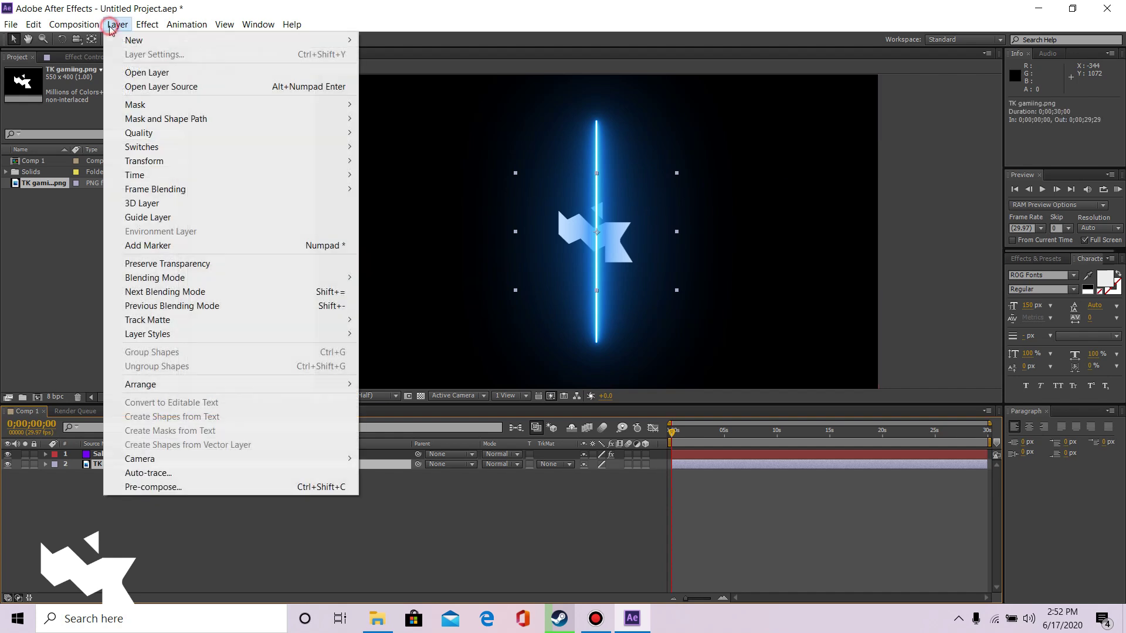
left_click(195, 474)
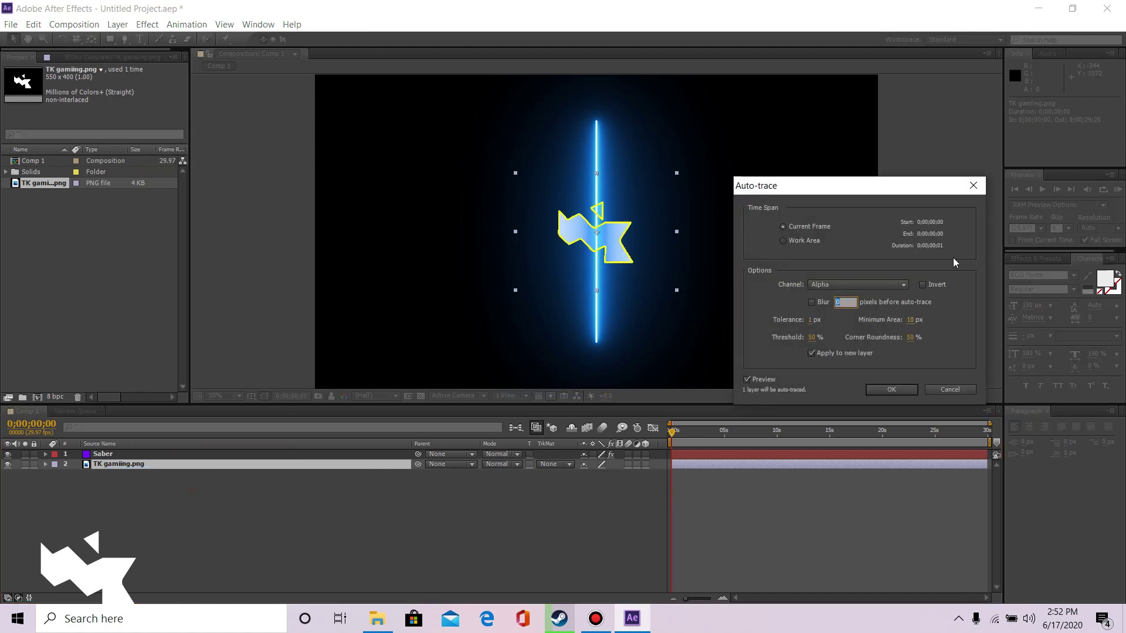
left_click(824, 357)
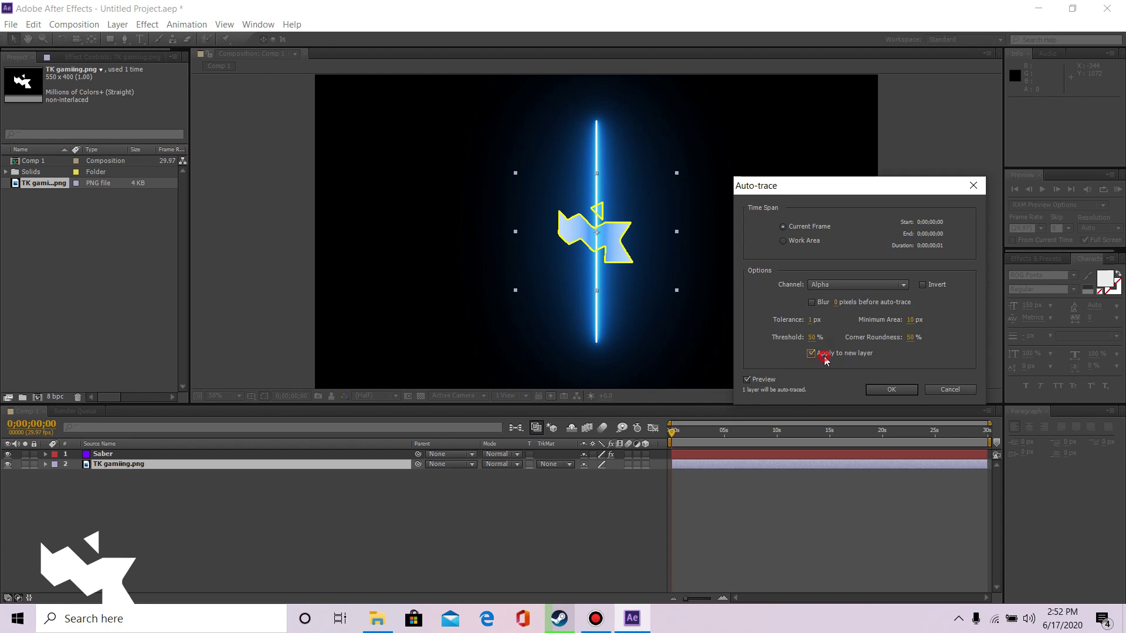
left_click(900, 391)
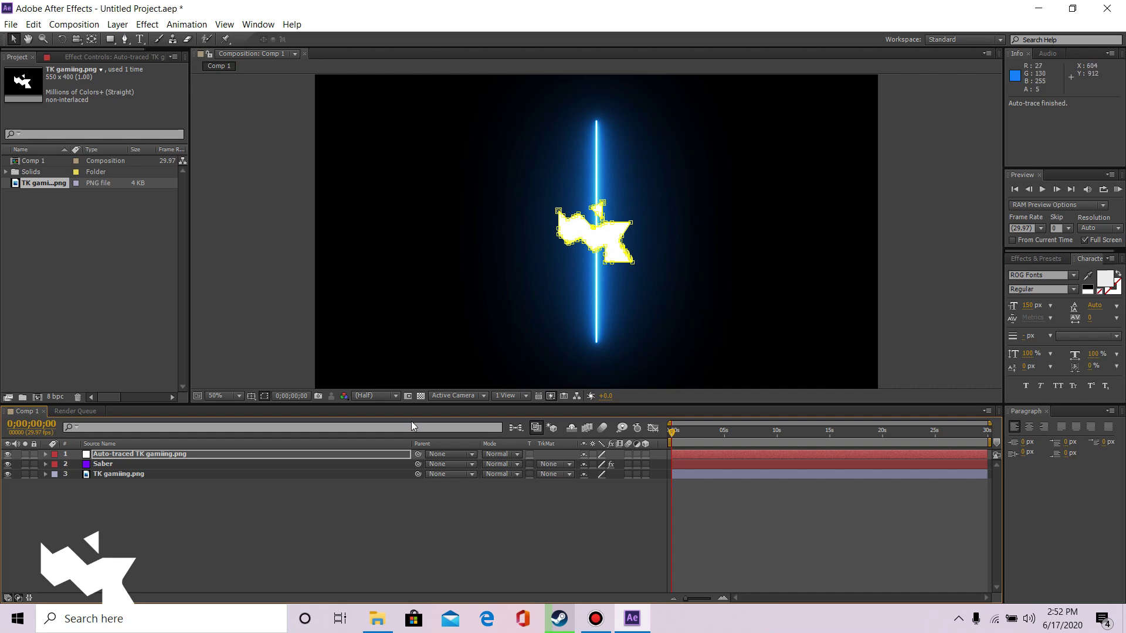
- Delete the original logo PNG layer and expand the auto-traced layer's masks
left_click(137, 478)
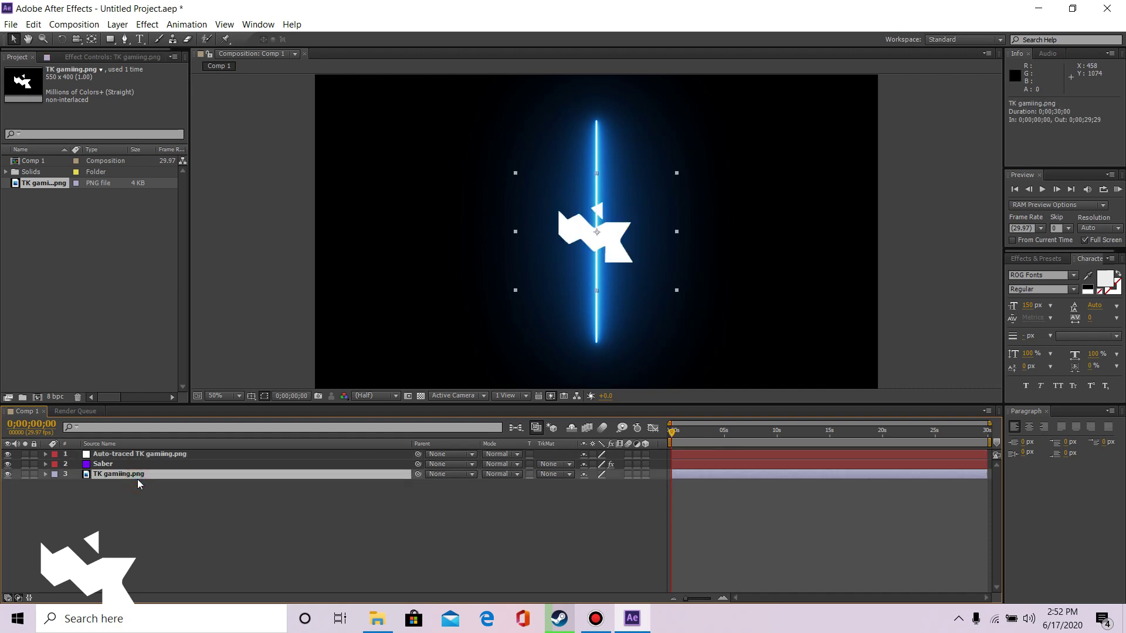
key("Delete")
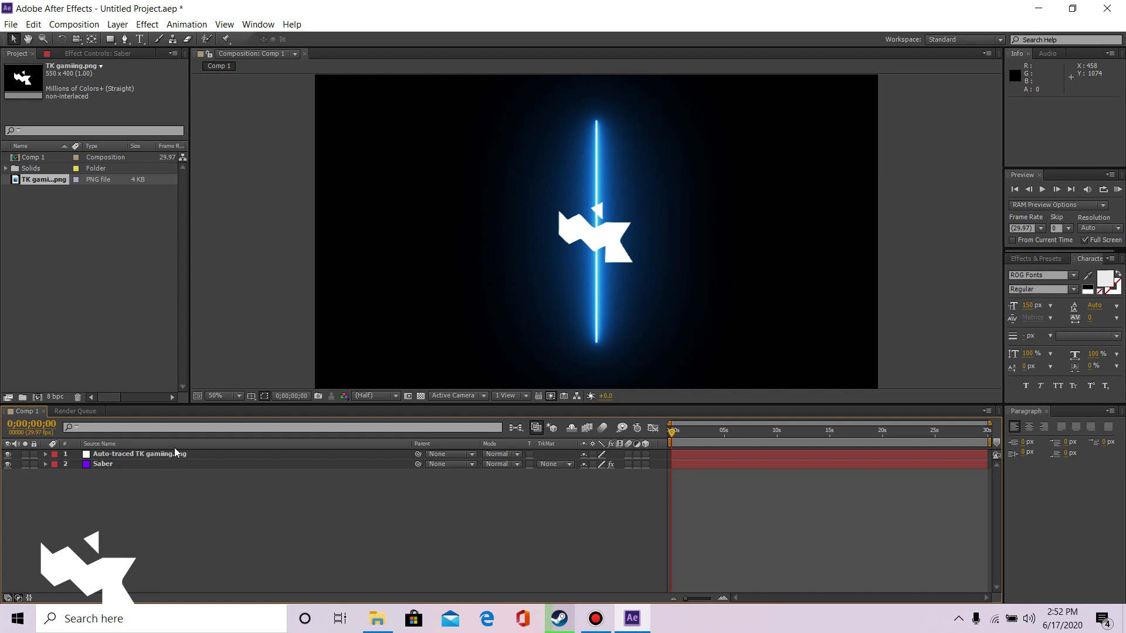
left_click(174, 452)
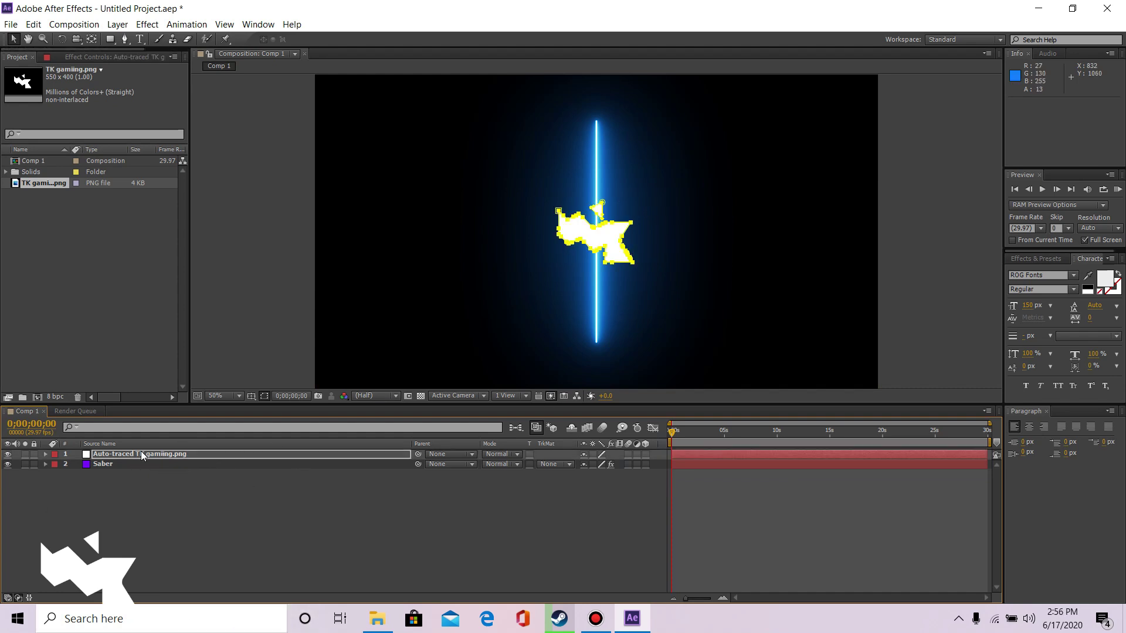
left_click(45, 455)
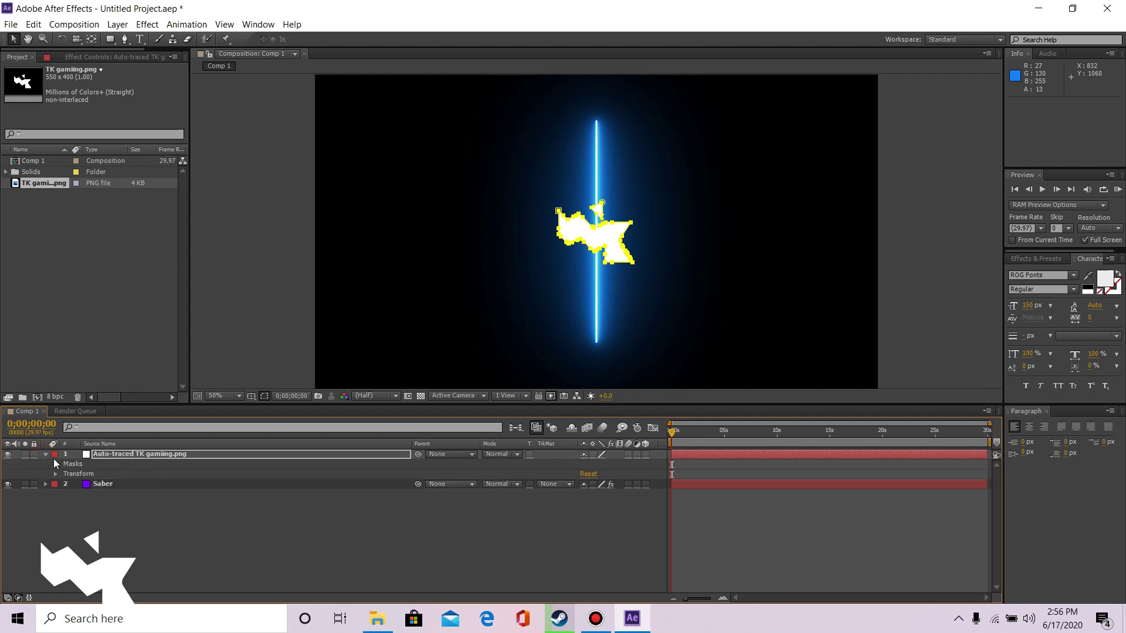
left_click(55, 464)
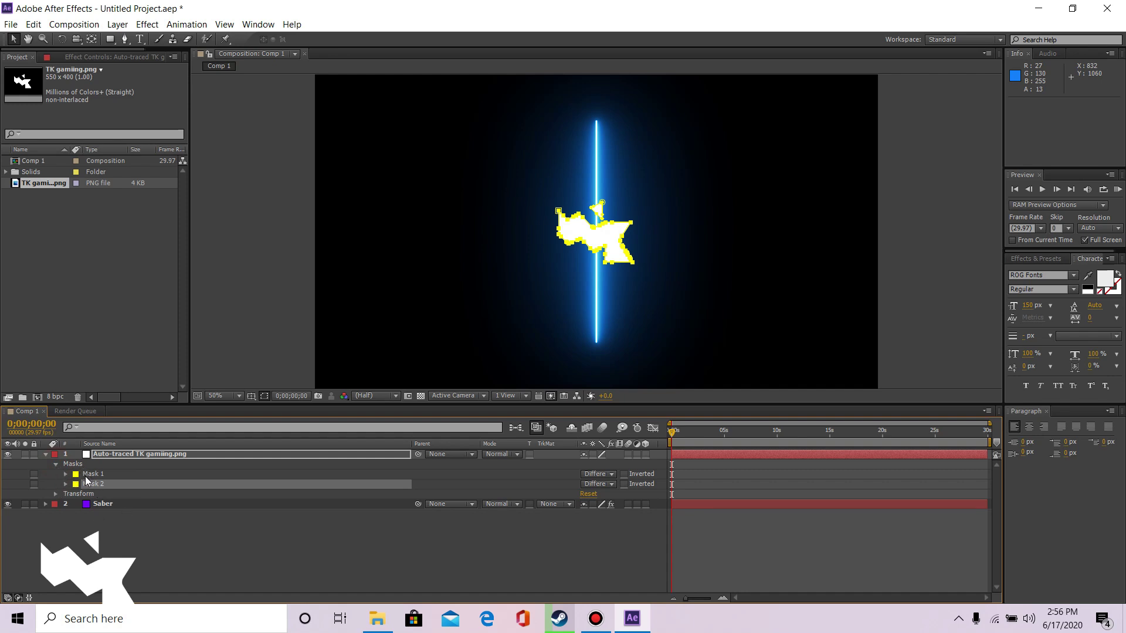
- Select both traced masks, Mask 1 and Mask 2, together
left_click(86, 475)
left_click(92, 474)
left_click(95, 474)
left_click(96, 483)
left_click(170, 476)
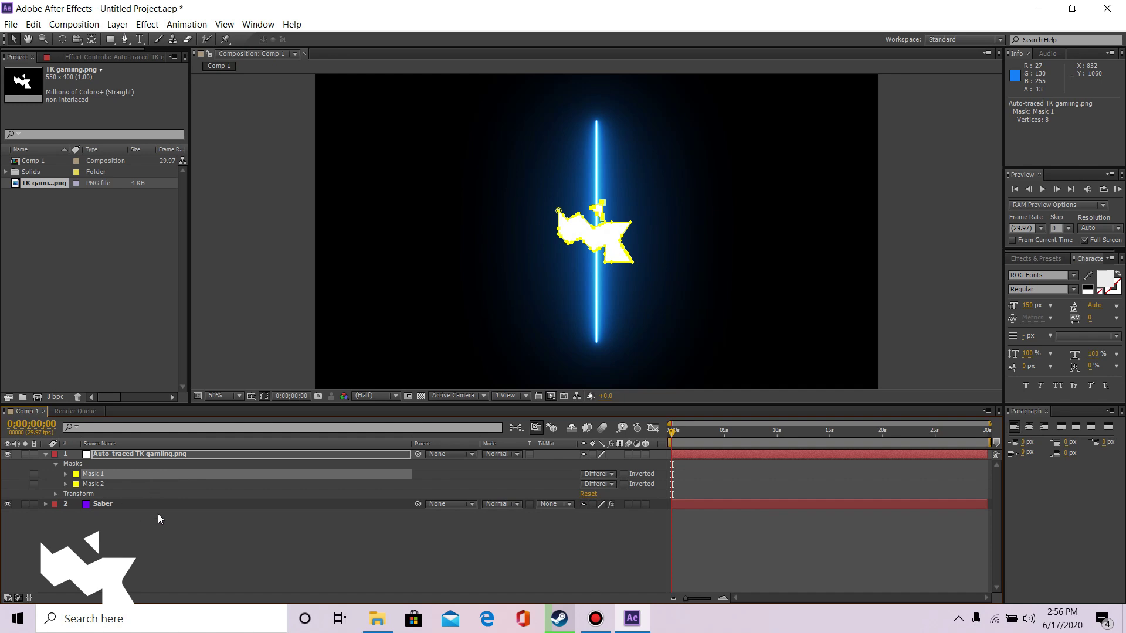
left_click(141, 485)
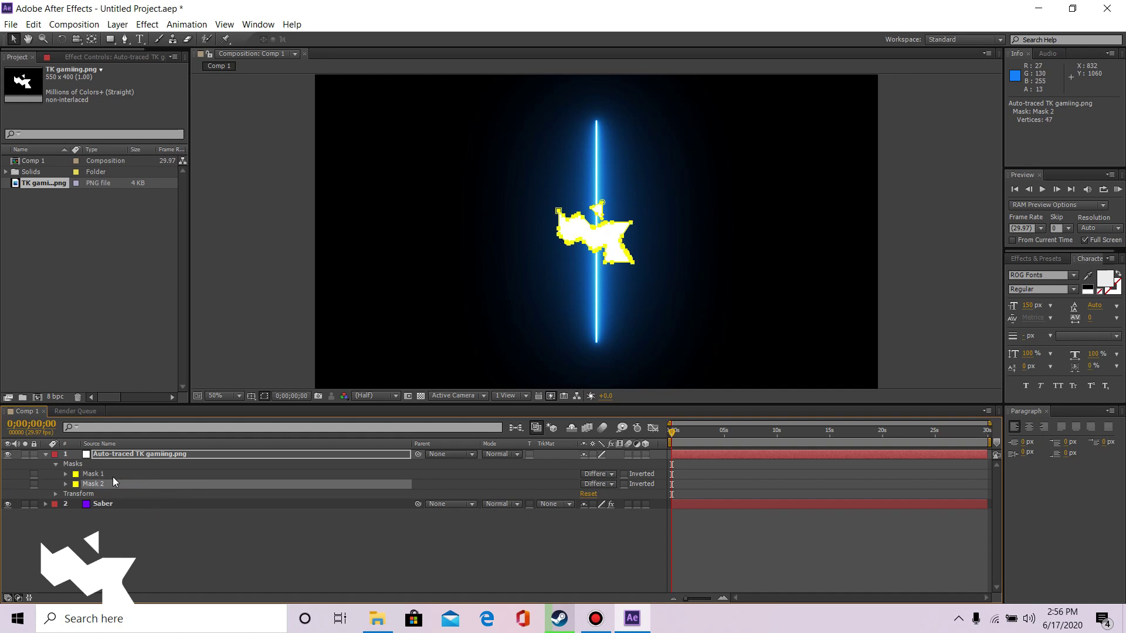
left_click(113, 474, "shift")
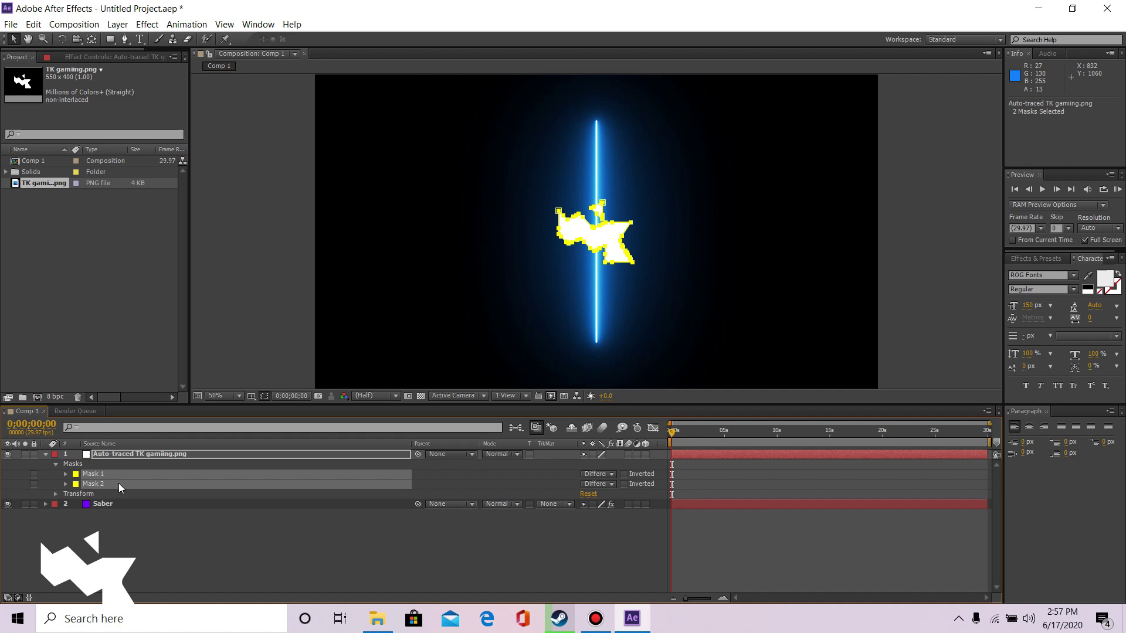
- Paste the logo masks onto the Saber layer and delete the Auto-traced layer
left_click(114, 504)
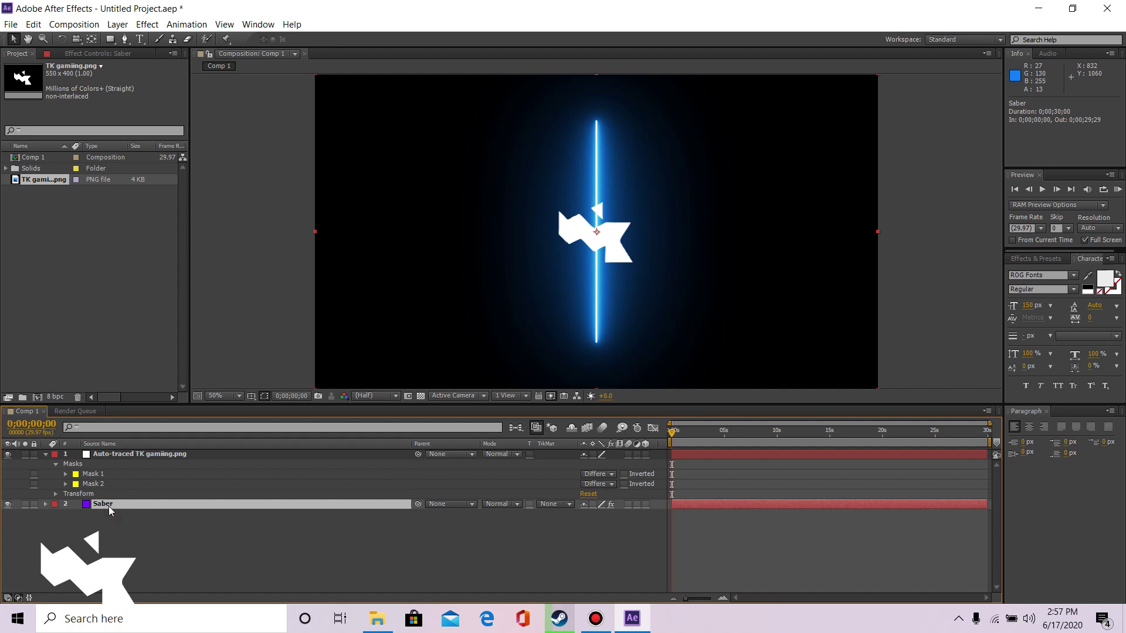
key("Return")
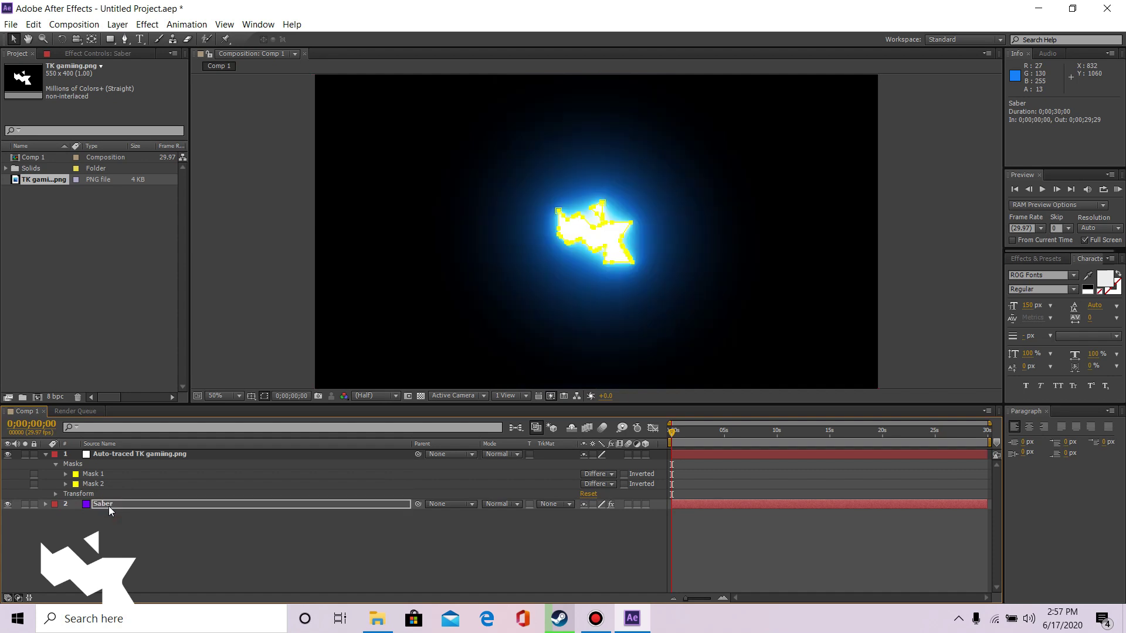
left_click(166, 455)
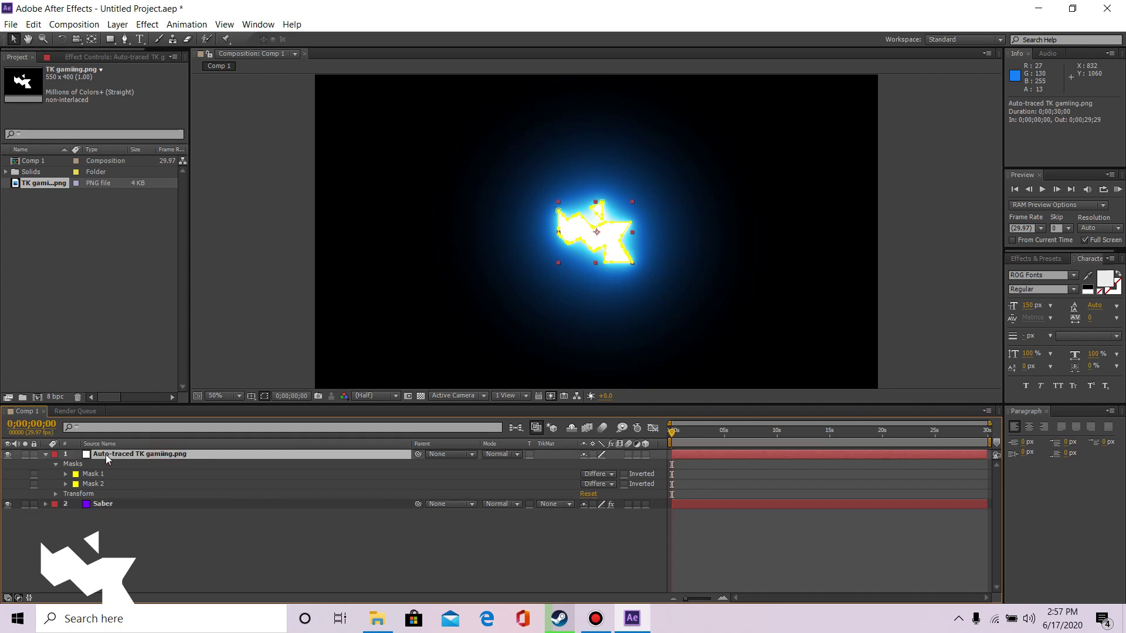
key("Delete")
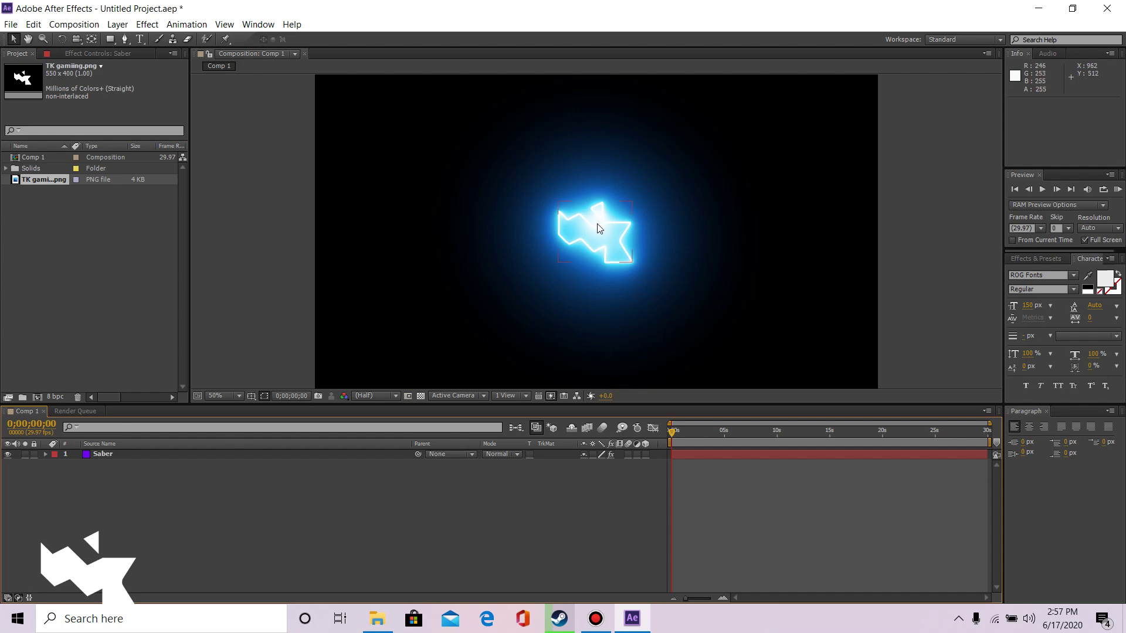
- Lower the Saber Glow Bias to tighten the glow
left_click(176, 456)
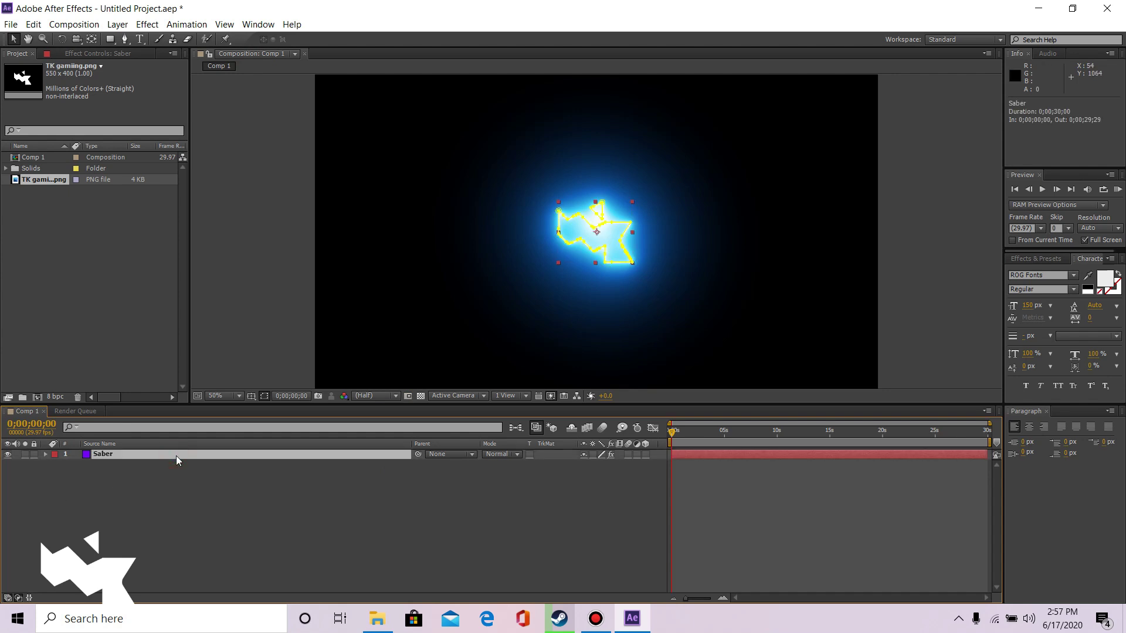
left_click(89, 54)
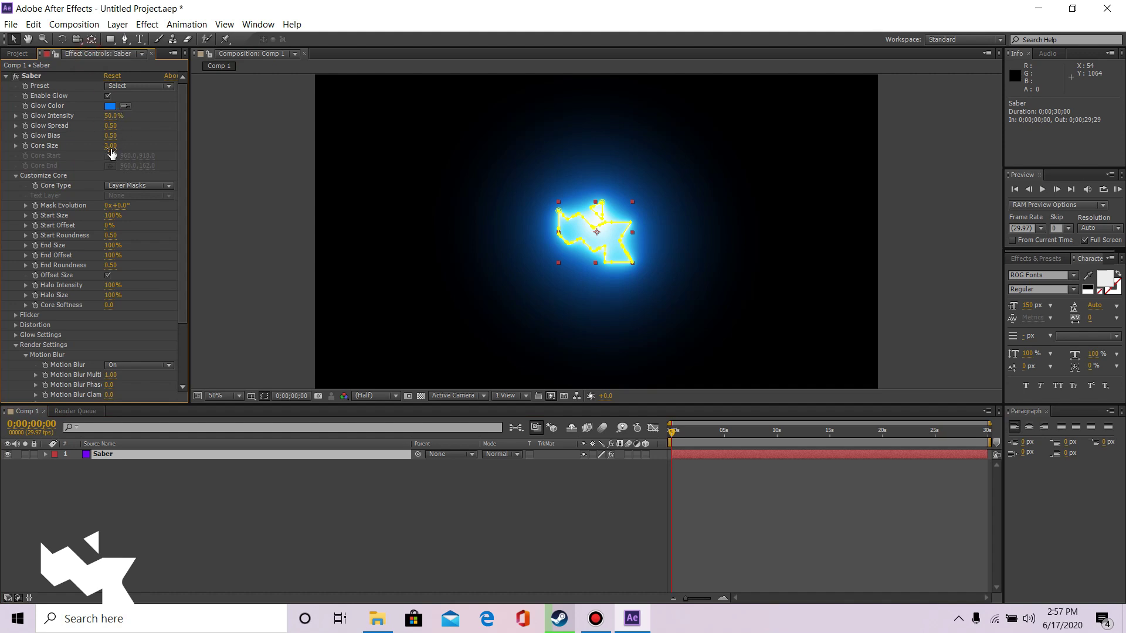
left_click_drag(110, 135, 74, 140)
left_click(473, 234)
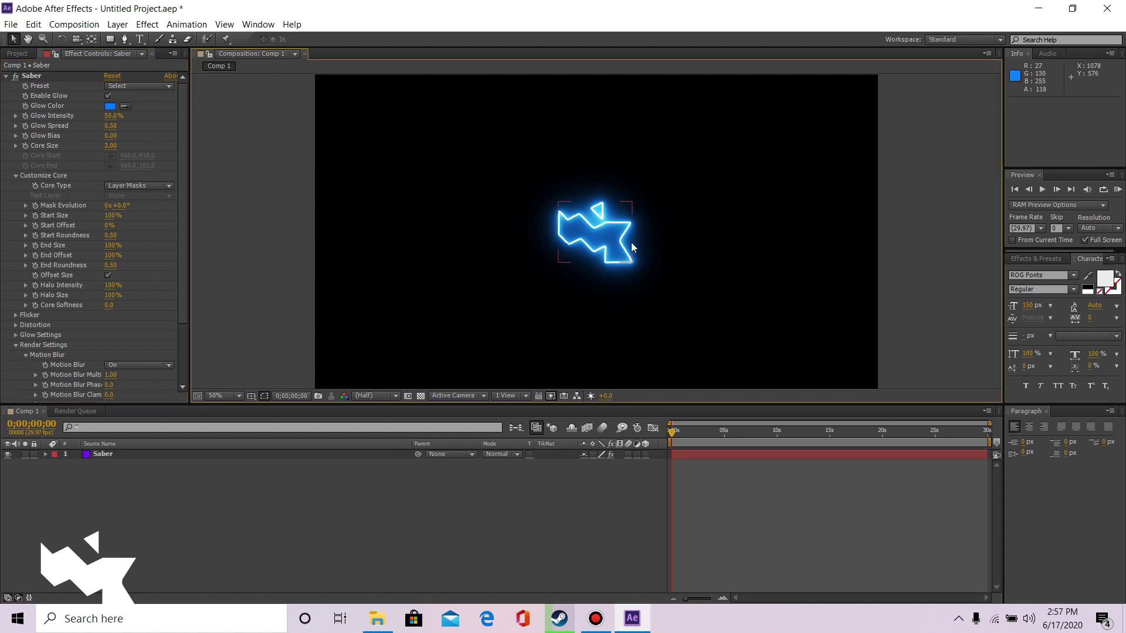
- Scale the Saber layer up to roughly double the logo outline size
left_click(641, 279)
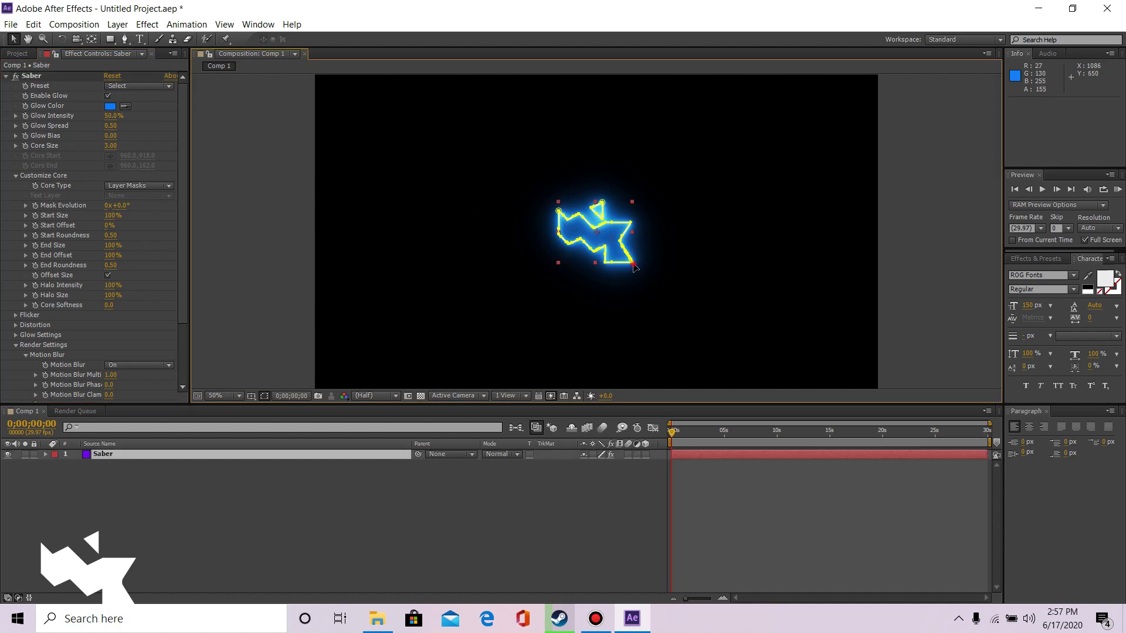
left_click_drag(633, 267, 640, 270)
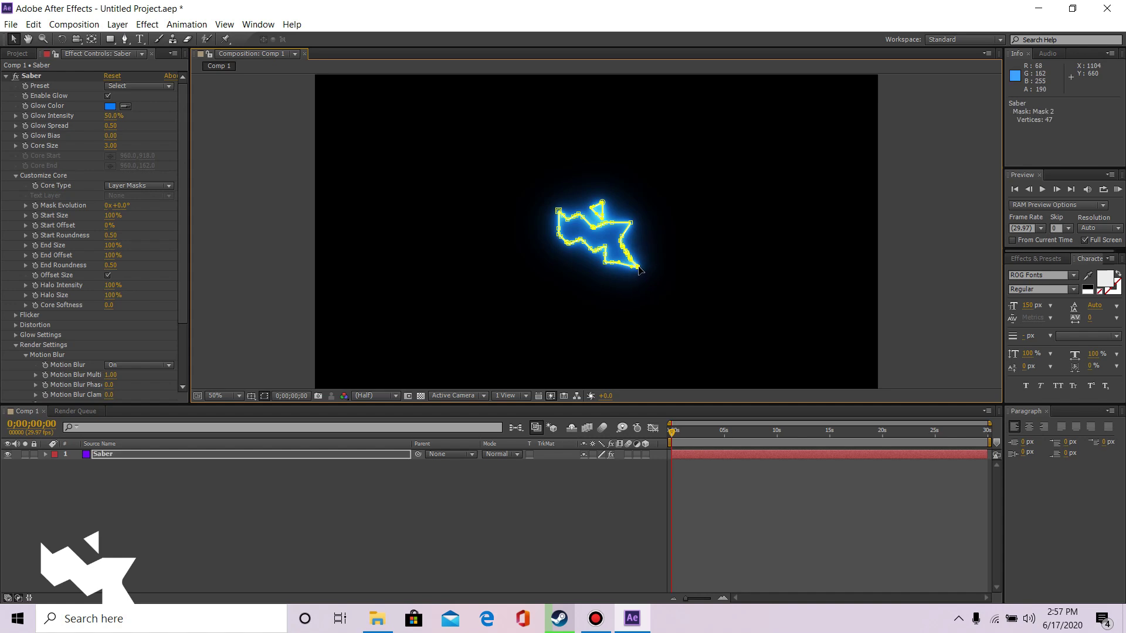
key("ctrl+z")
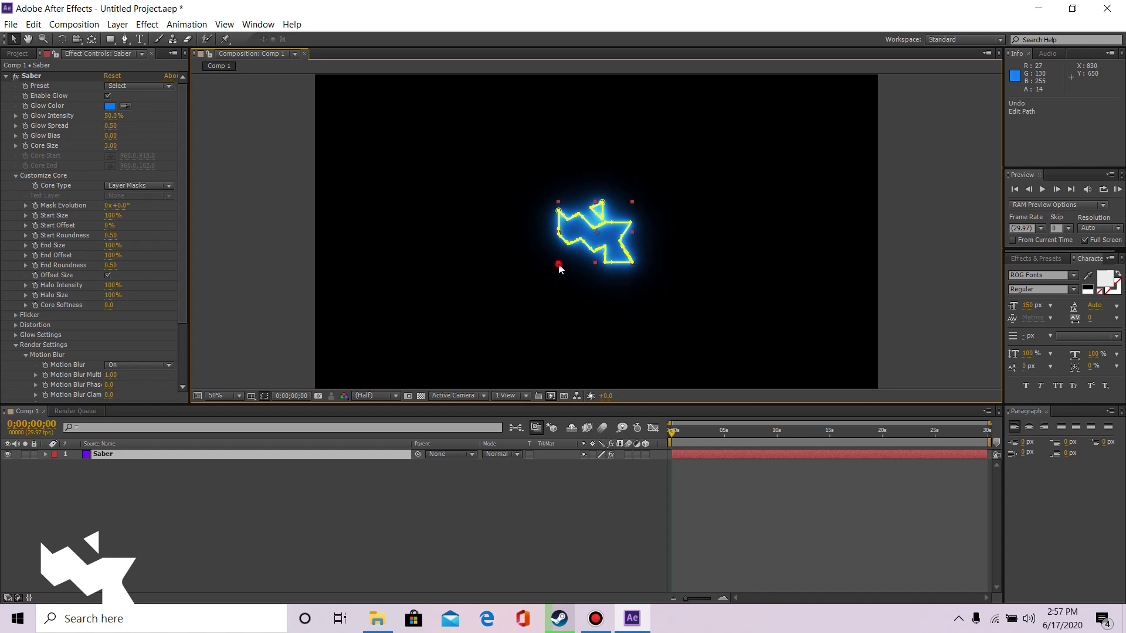
left_click_drag(558, 264, 519, 297)
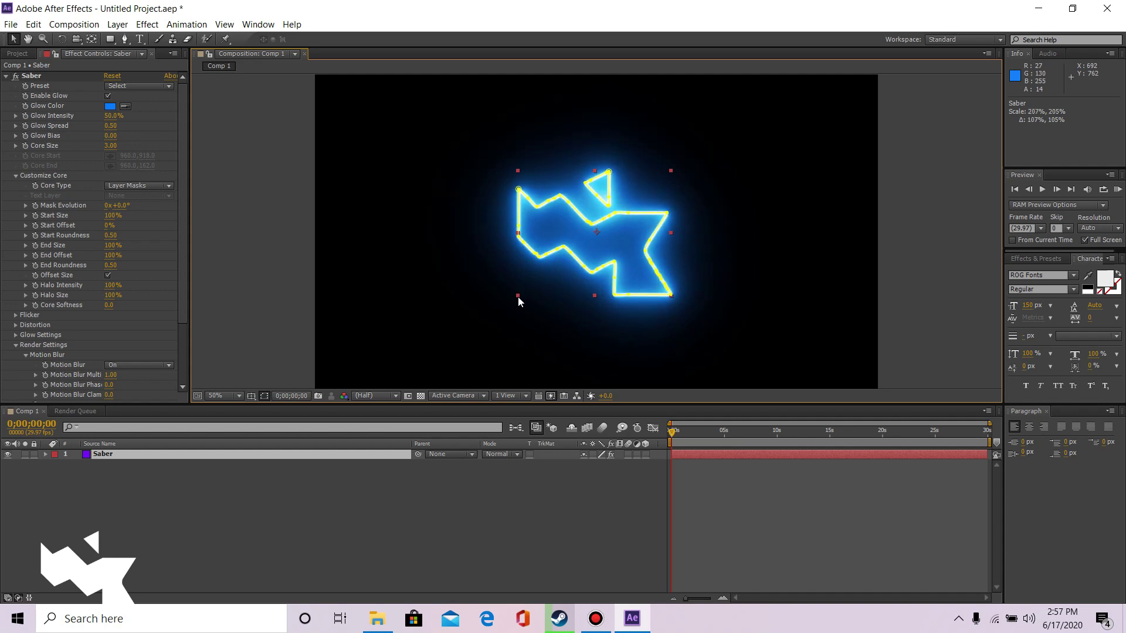
left_click(769, 258)
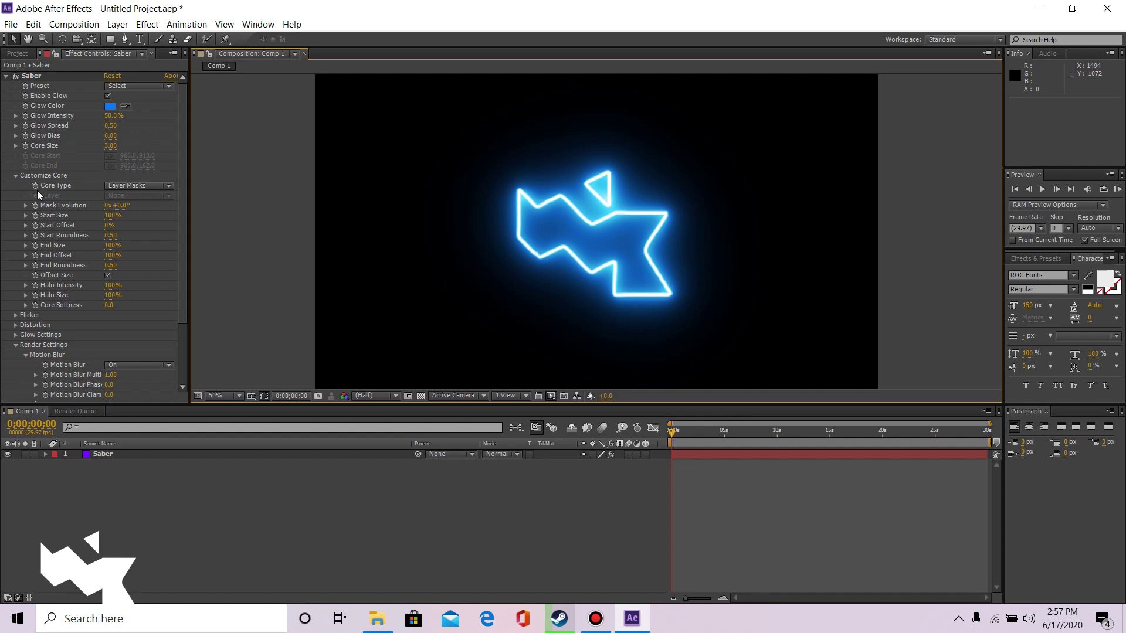
- Preview the Saber presets Burning, Cellular, Core, Electric and Energize
left_click(130, 86)
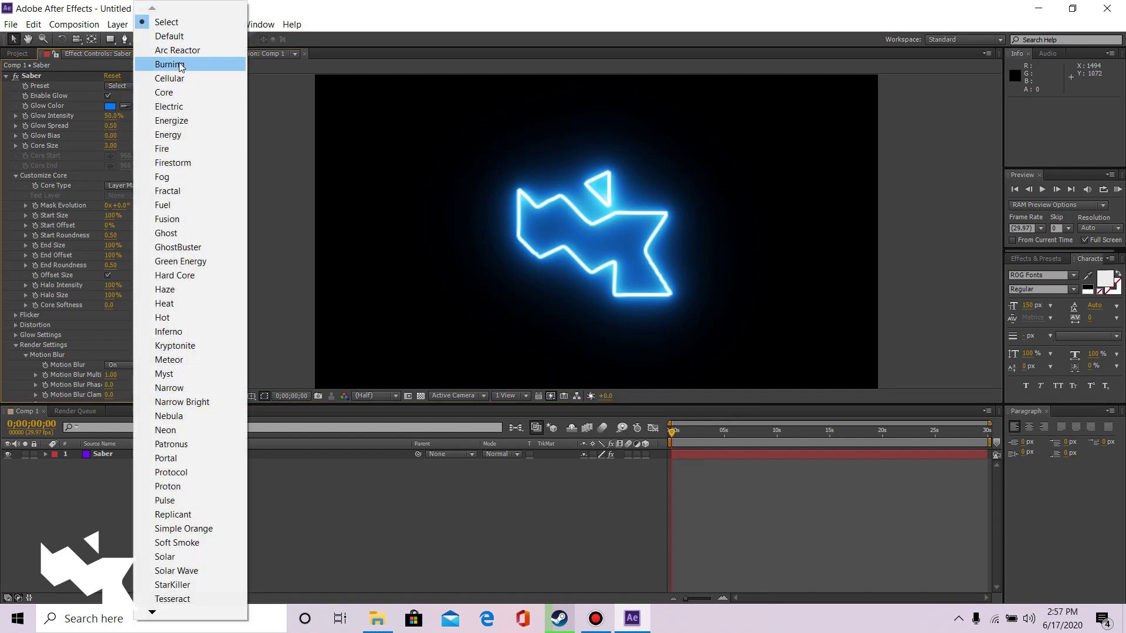
left_click(176, 50)
left_click(157, 86)
left_click(197, 66)
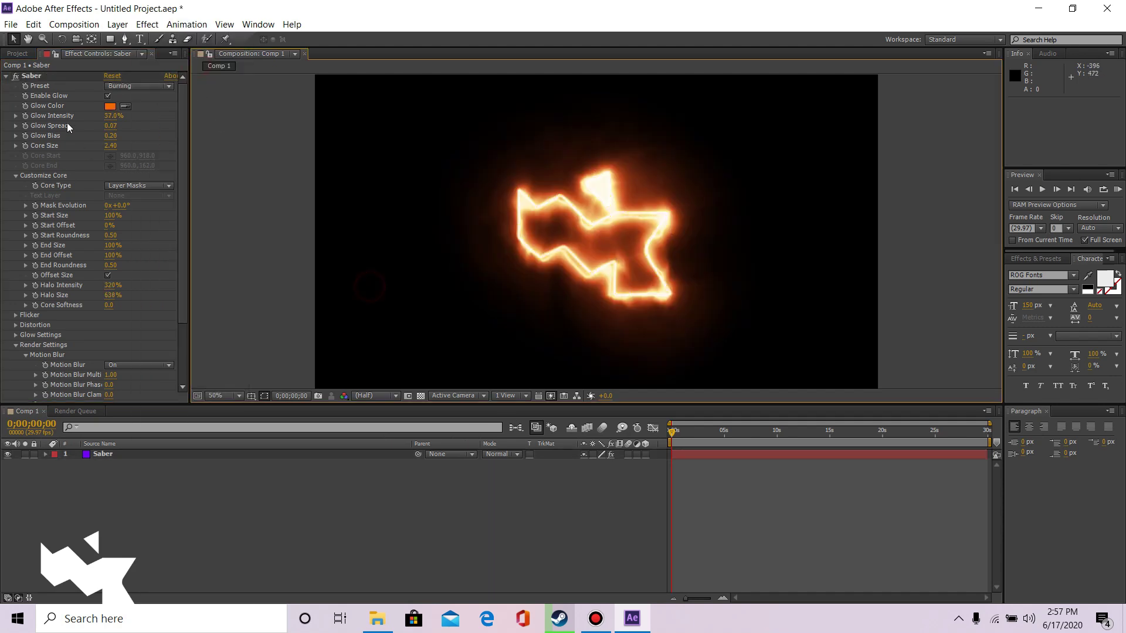
left_click(165, 87)
left_click(176, 78)
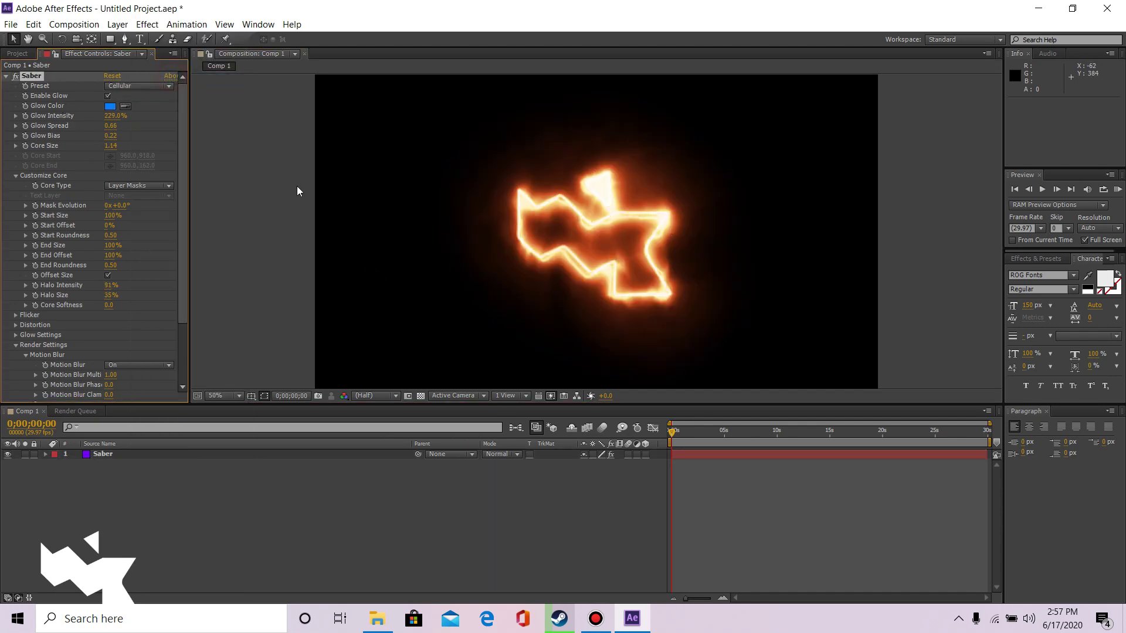
left_click(145, 87)
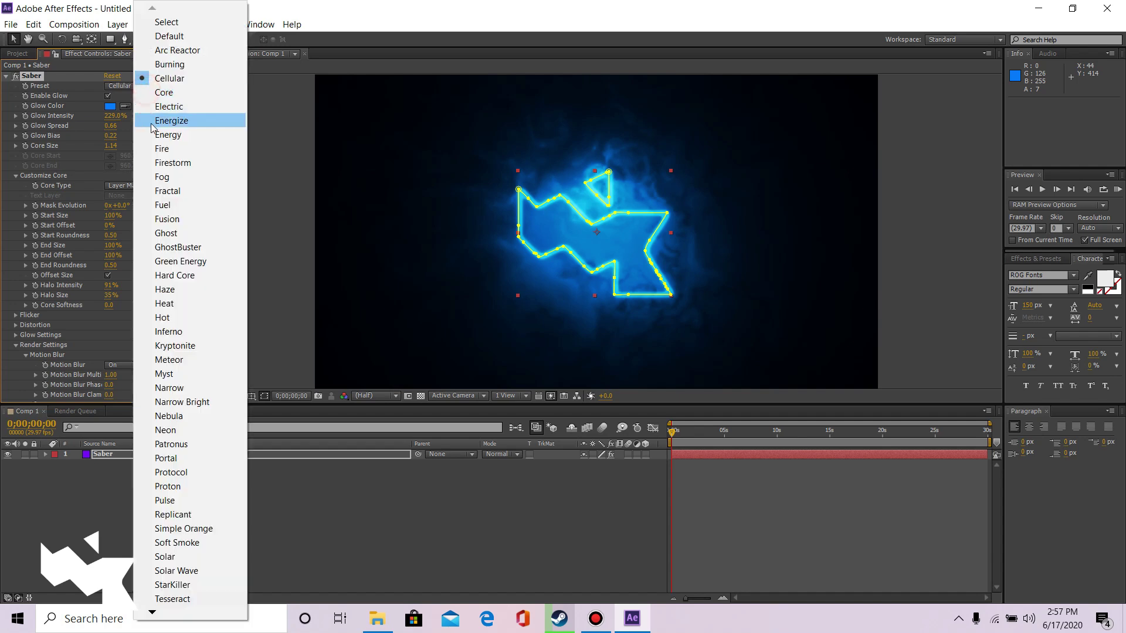
left_click(170, 91)
left_click(145, 85)
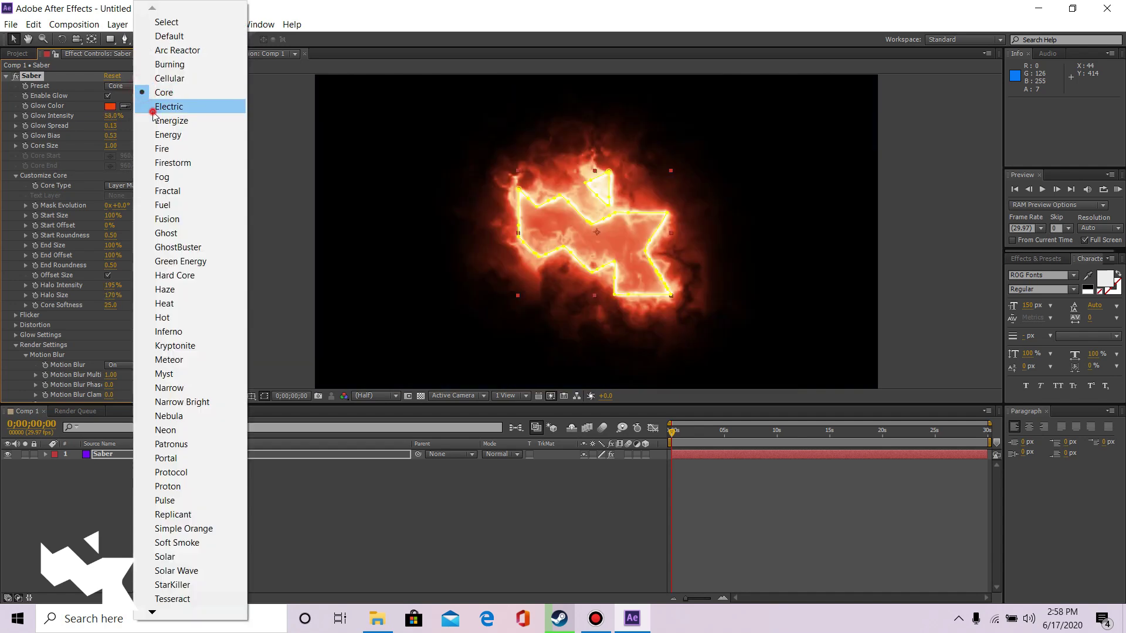
left_click(141, 87)
- Try the Energy, Fractal, Inferno and Default presets, then settle on Arc Reactor
left_click(150, 120)
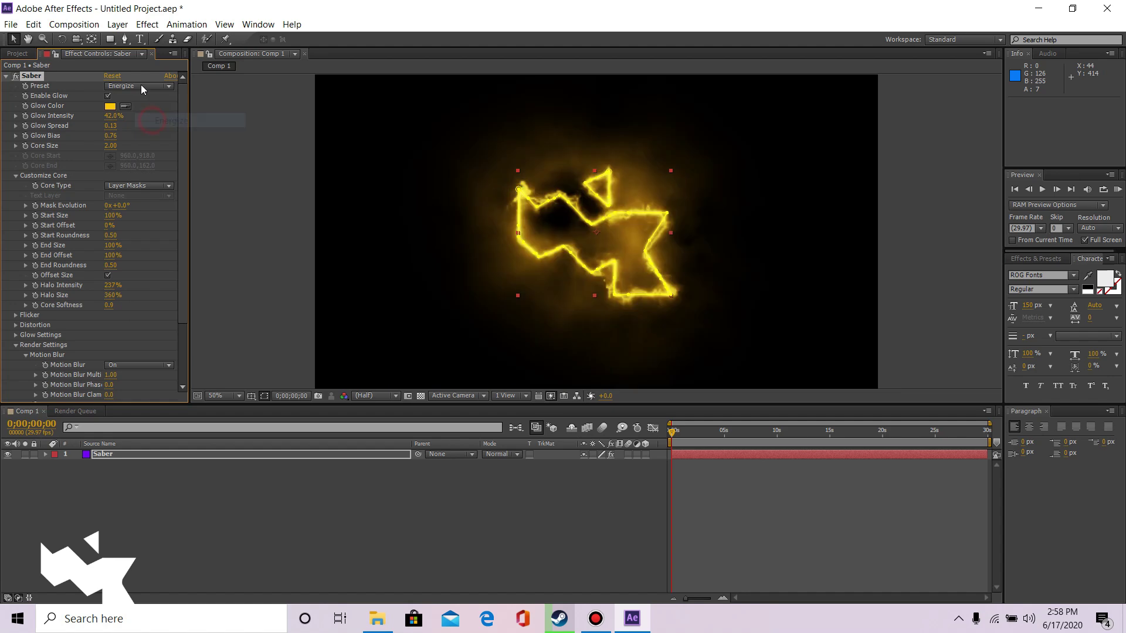
left_click(141, 85)
left_click(150, 135)
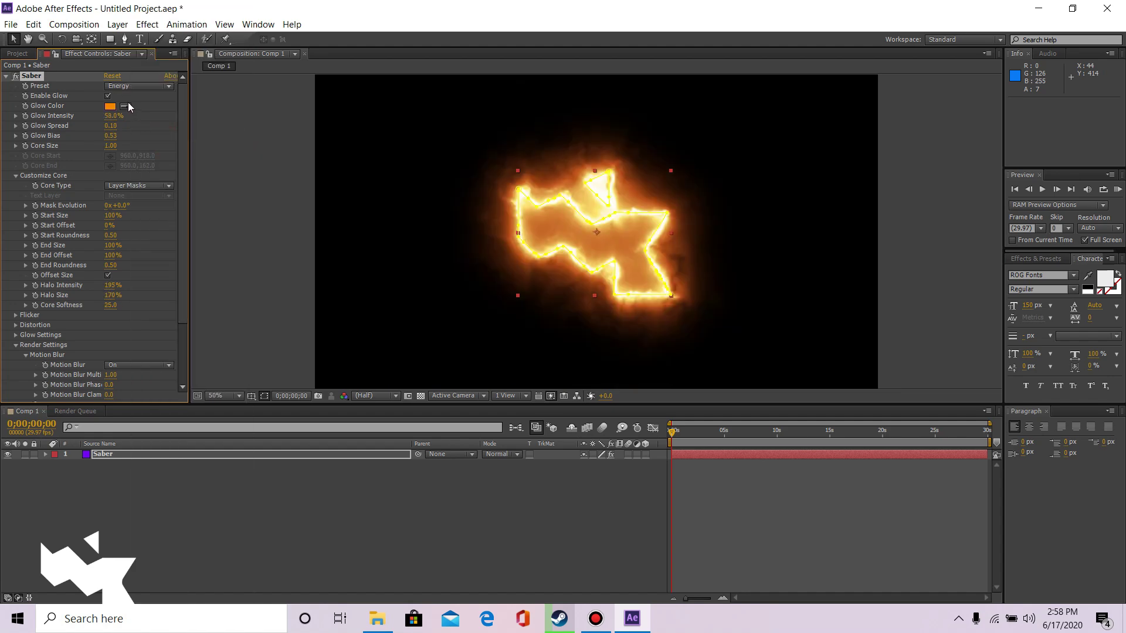
left_click(141, 86)
left_click(165, 189)
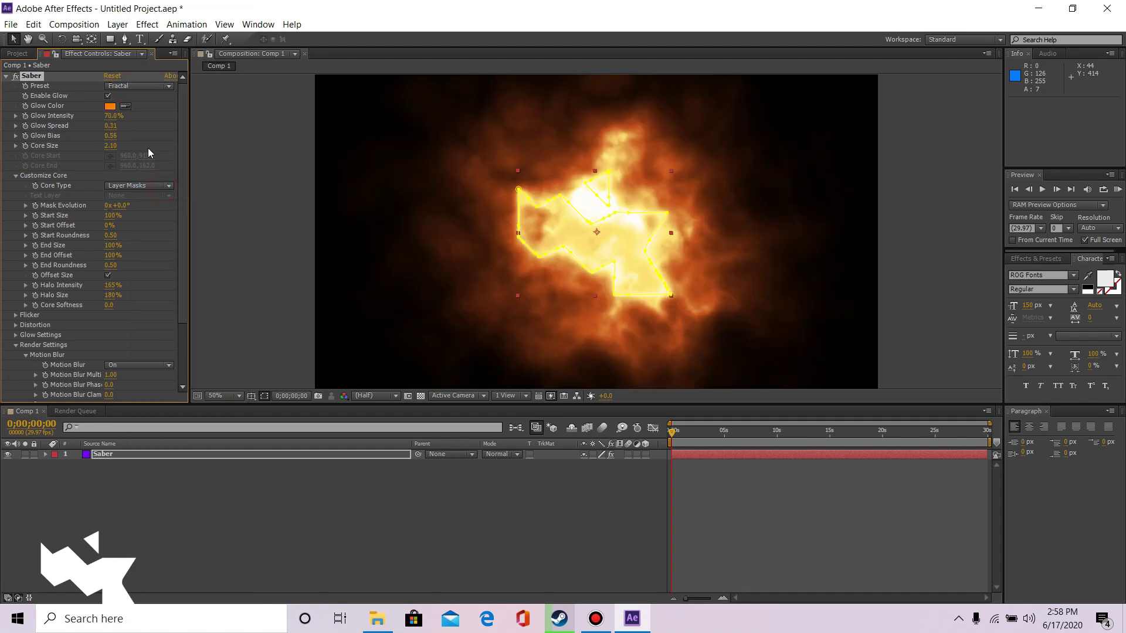
left_click(141, 87)
left_click(164, 331)
left_click(149, 87)
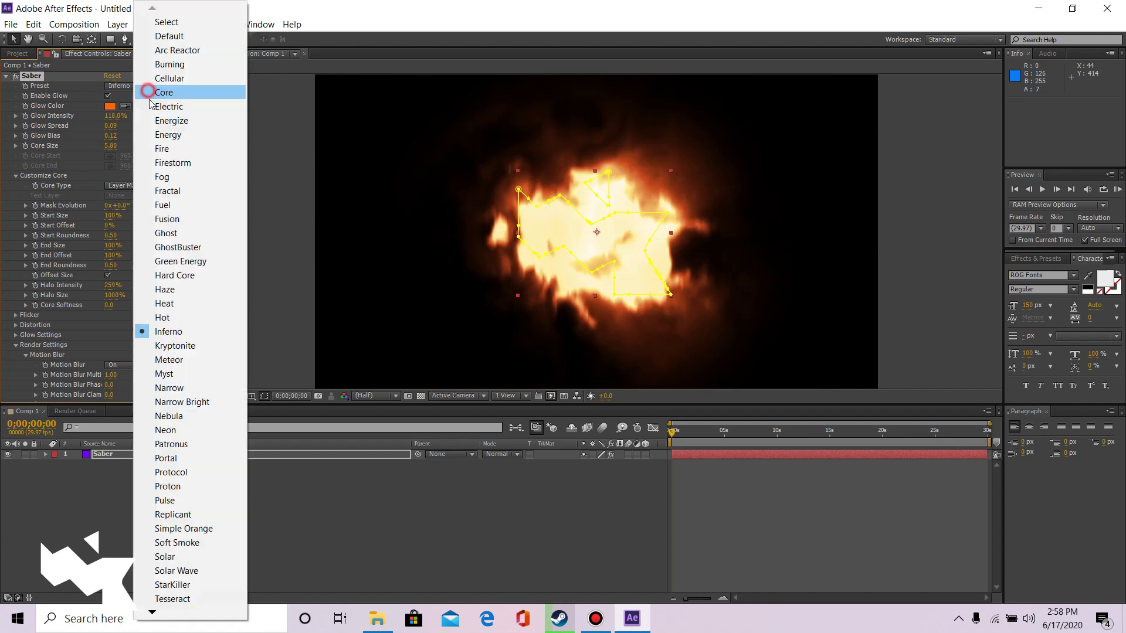
left_click(154, 36)
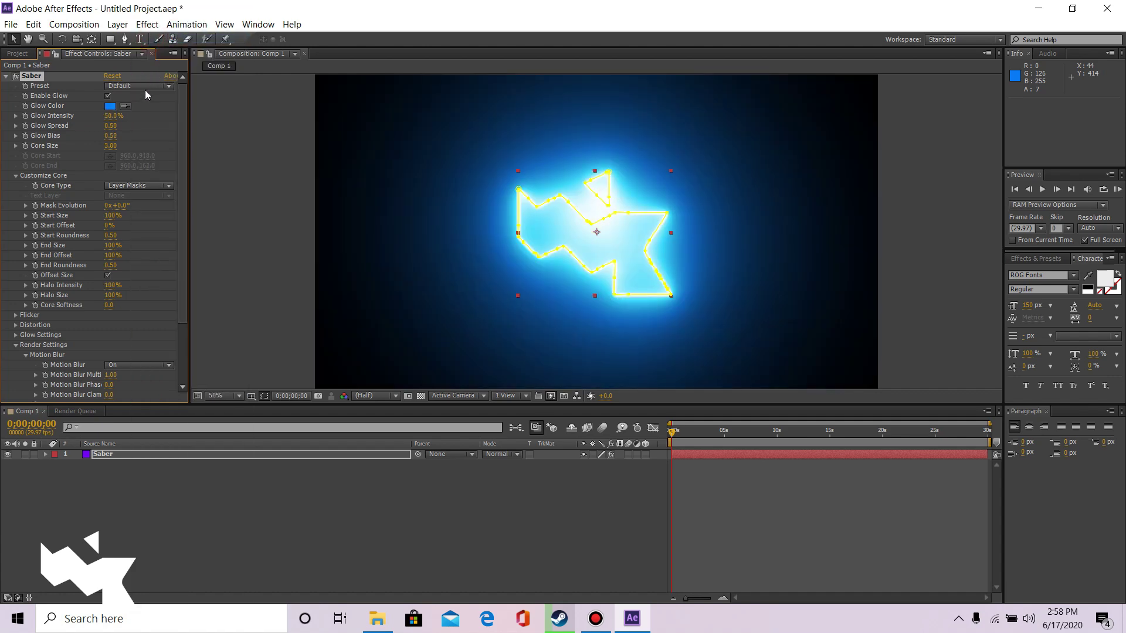
left_click(146, 90)
left_click(154, 53)
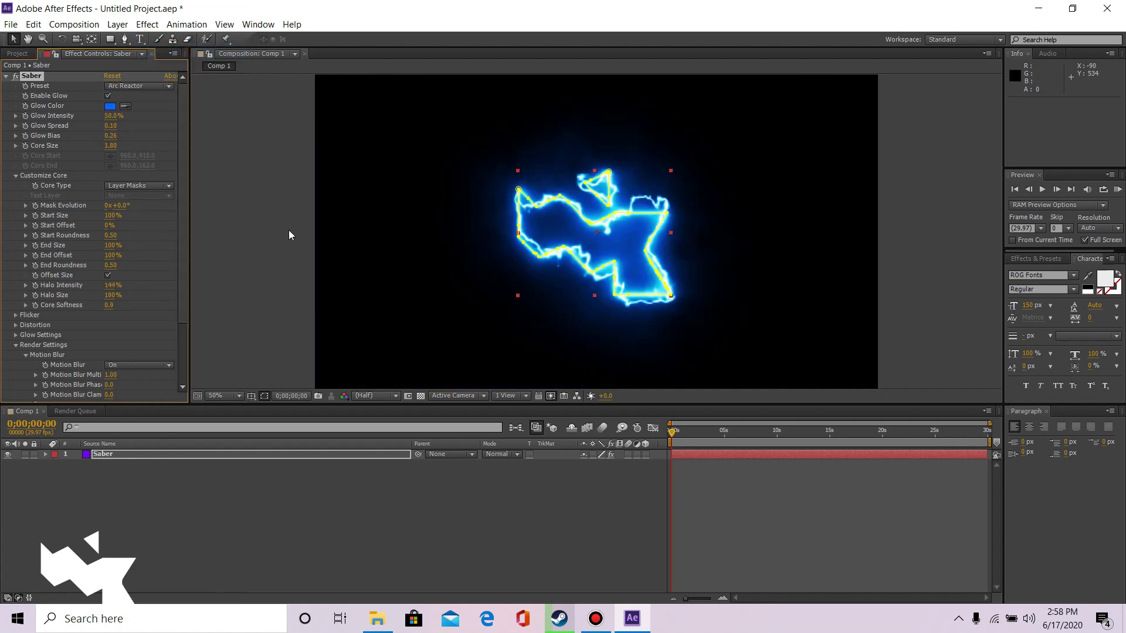
left_click(413, 258)
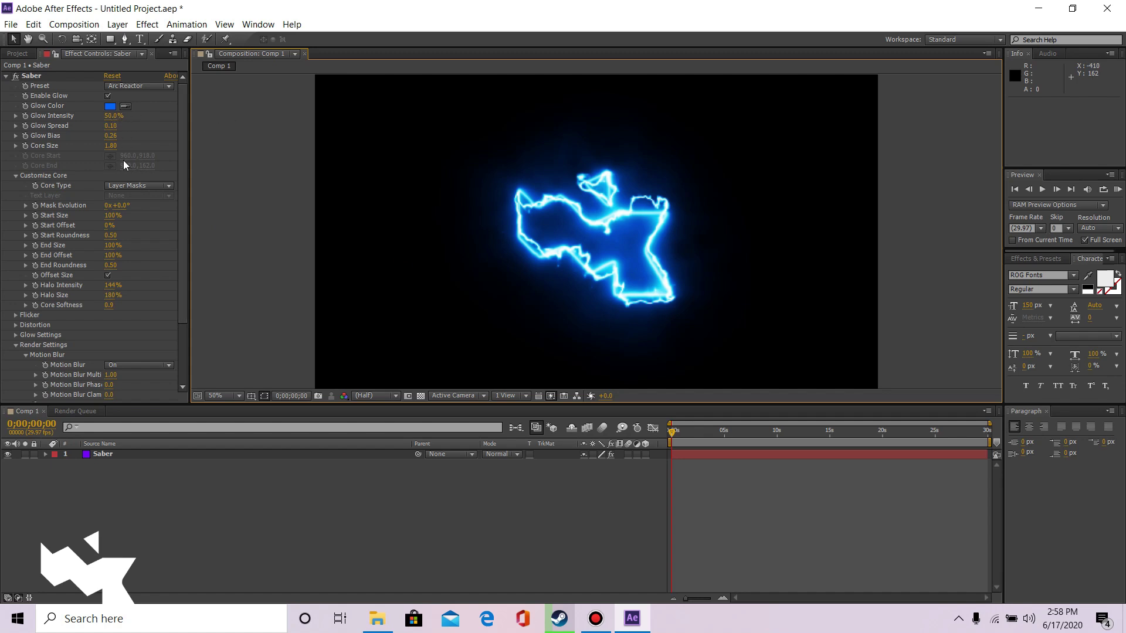
- Set Saber Glow Bias to 0.00 and Glow Spread to 2.00
left_click_drag(111, 136, 111, 151)
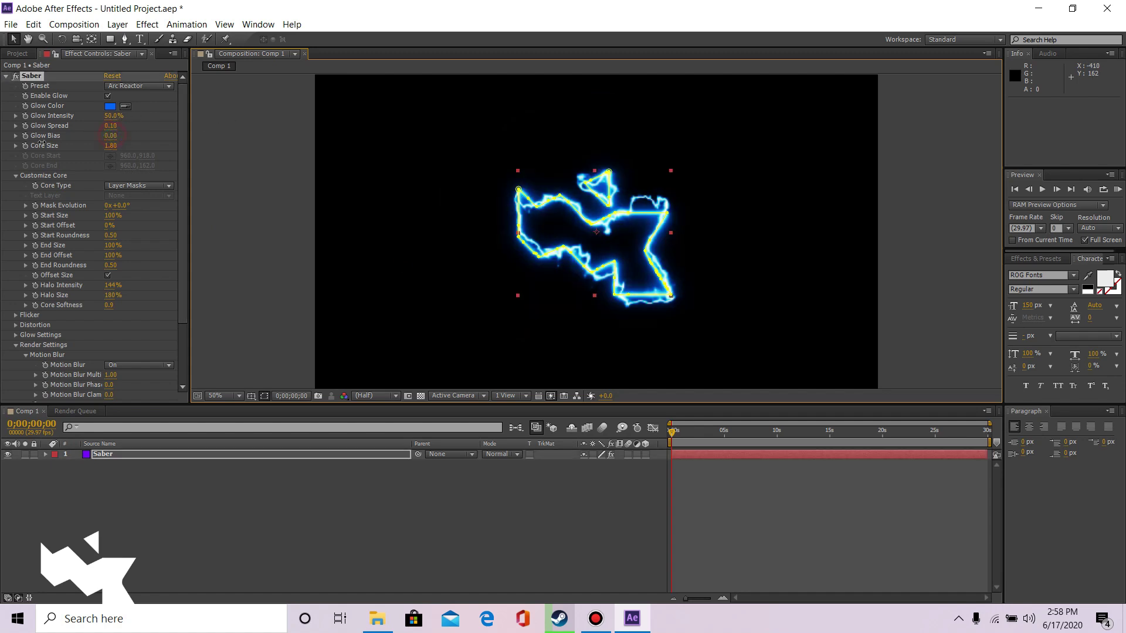
left_click(355, 212)
left_click_drag(113, 125, 245, 123)
left_click(403, 238)
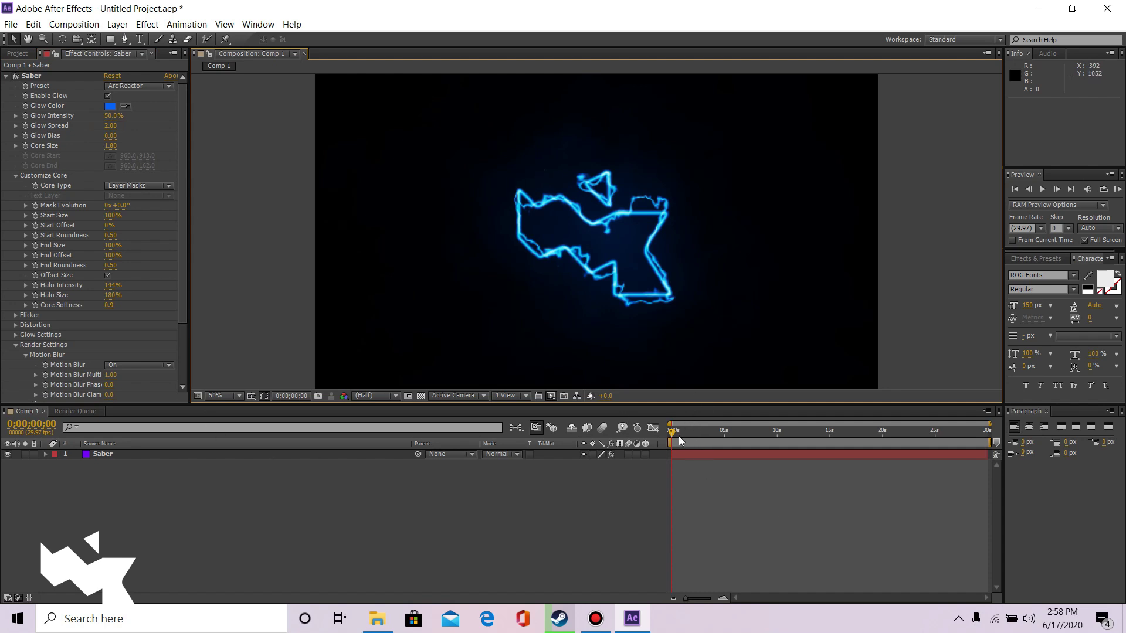
- Scrub the timeline to preview the glow, returning near the ten-second mark
left_click(741, 456)
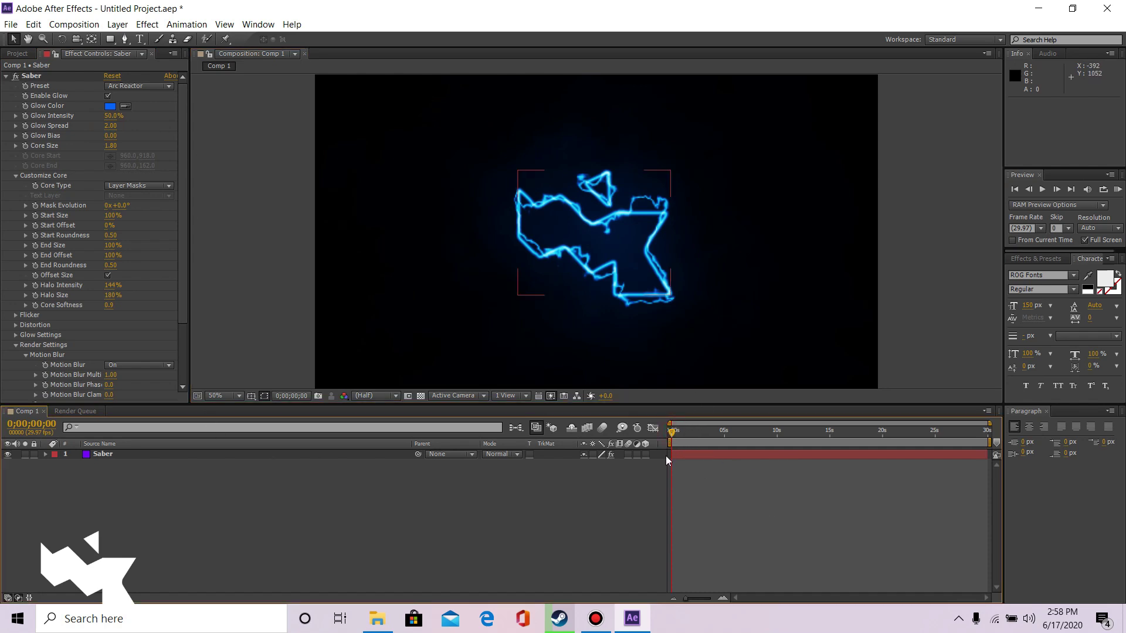
mouse_move(675, 430)
left_mouse_down()
mouse_move(924, 435)
mouse_move(651, 427)
mouse_move(882, 458)
mouse_move(855, 457)
left_mouse_up()
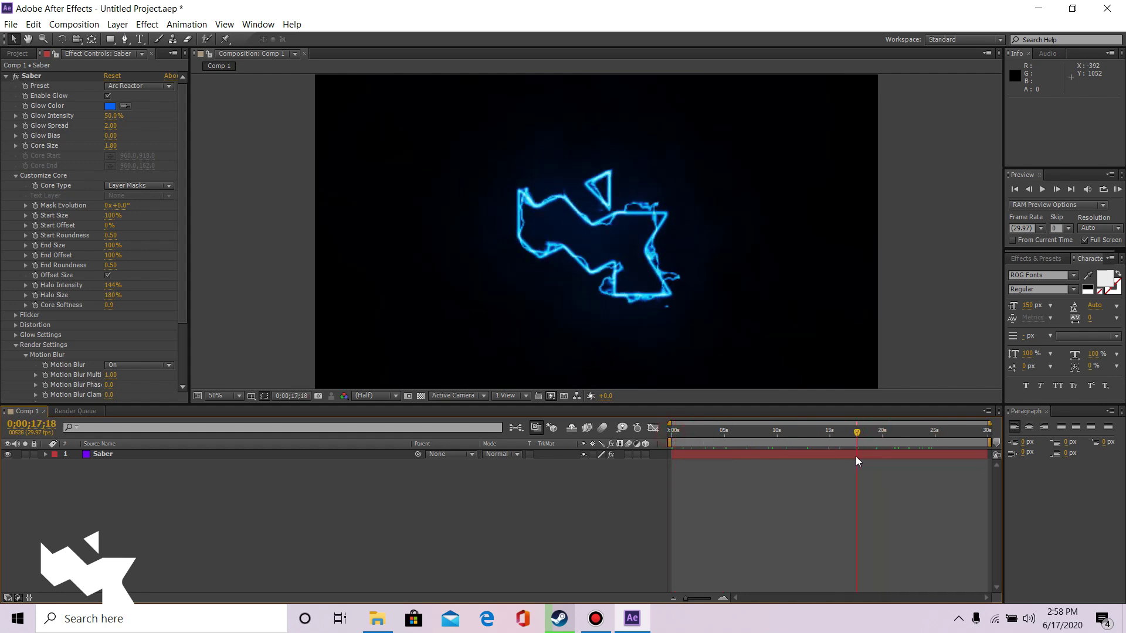
left_click_drag(857, 457, 776, 449)
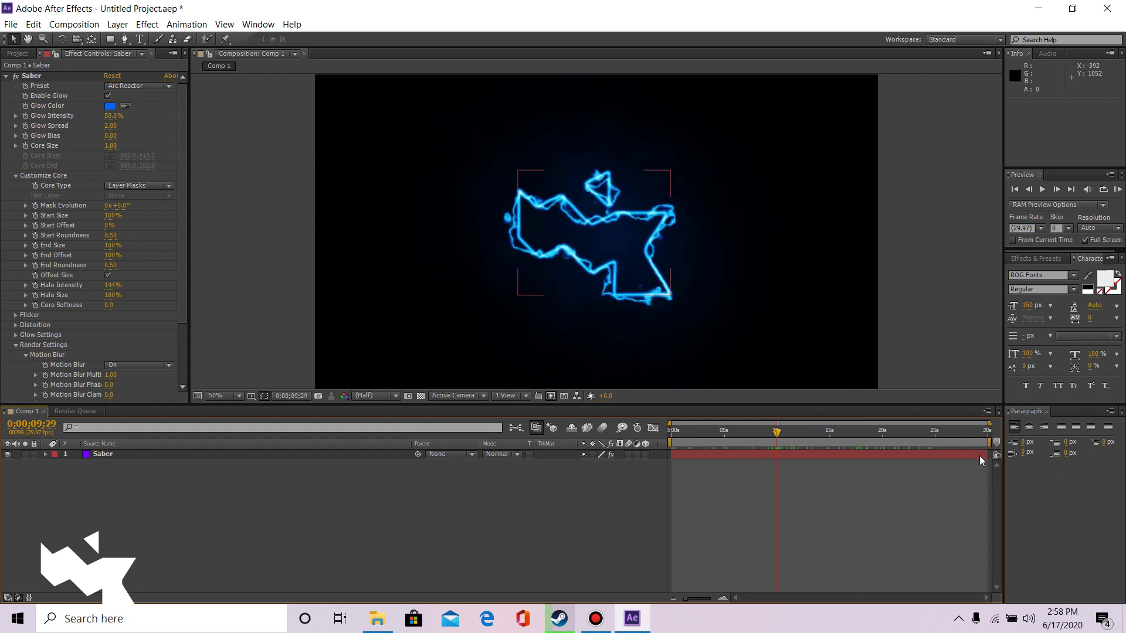
- End the Saber layer and work area at about 10 s and trim Comp 1 to the work area
left_click_drag(985, 454, 774, 461)
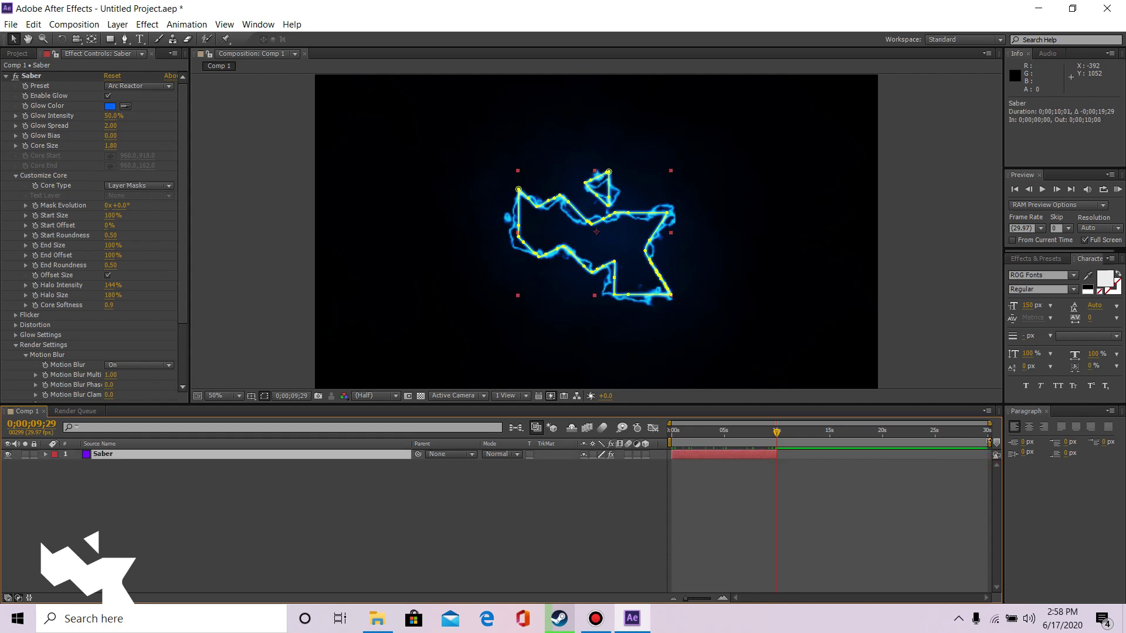
left_click_drag(991, 442, 780, 456)
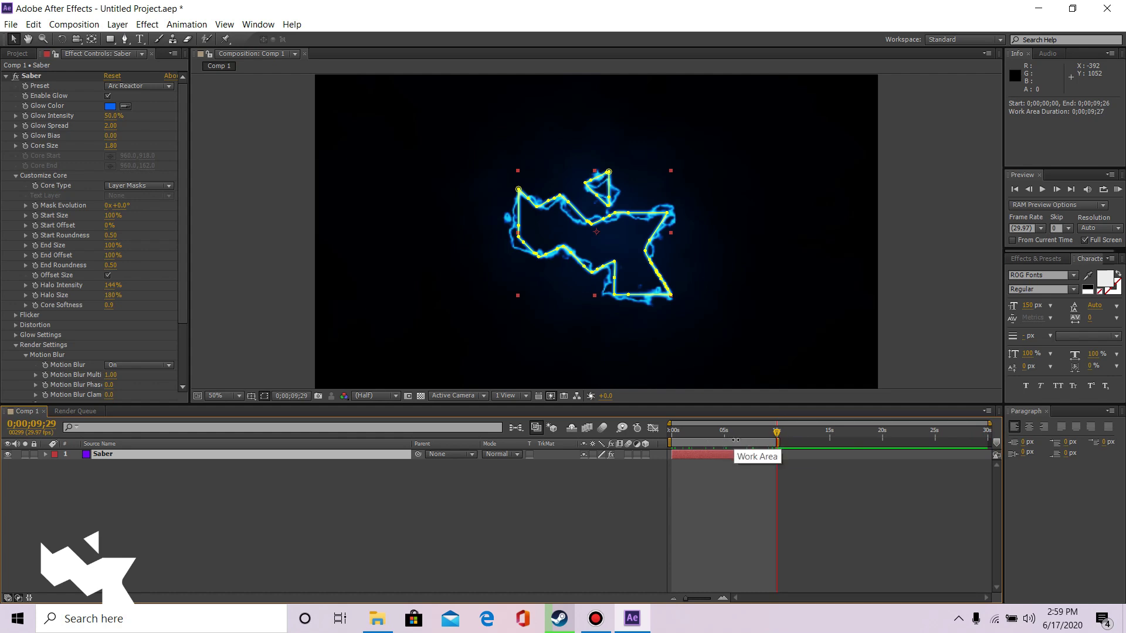
right_click(736, 441)
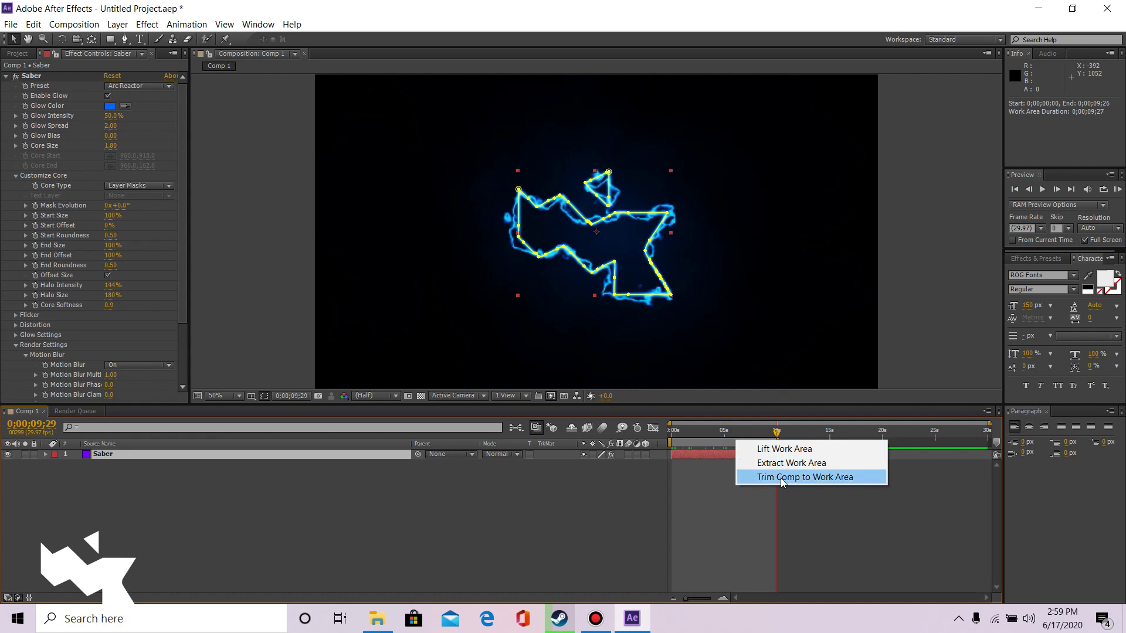
left_click(857, 477)
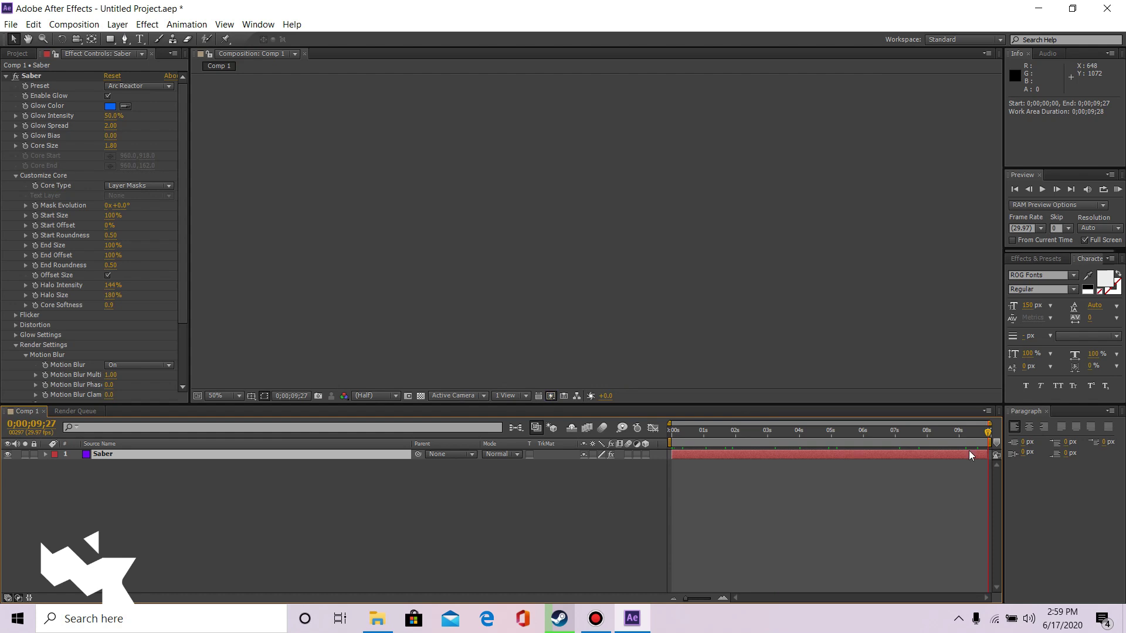
left_click_drag(983, 443, 662, 438)
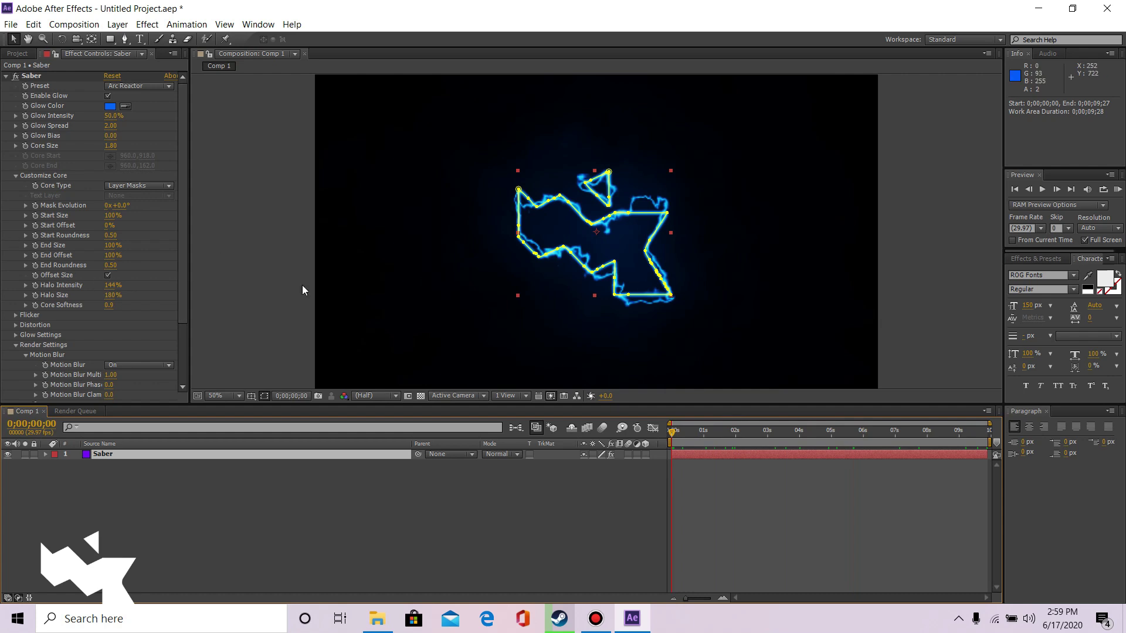
- Keyframe the Saber Start Offset at 100% at 0s and 0% at 7s
left_click(35, 225)
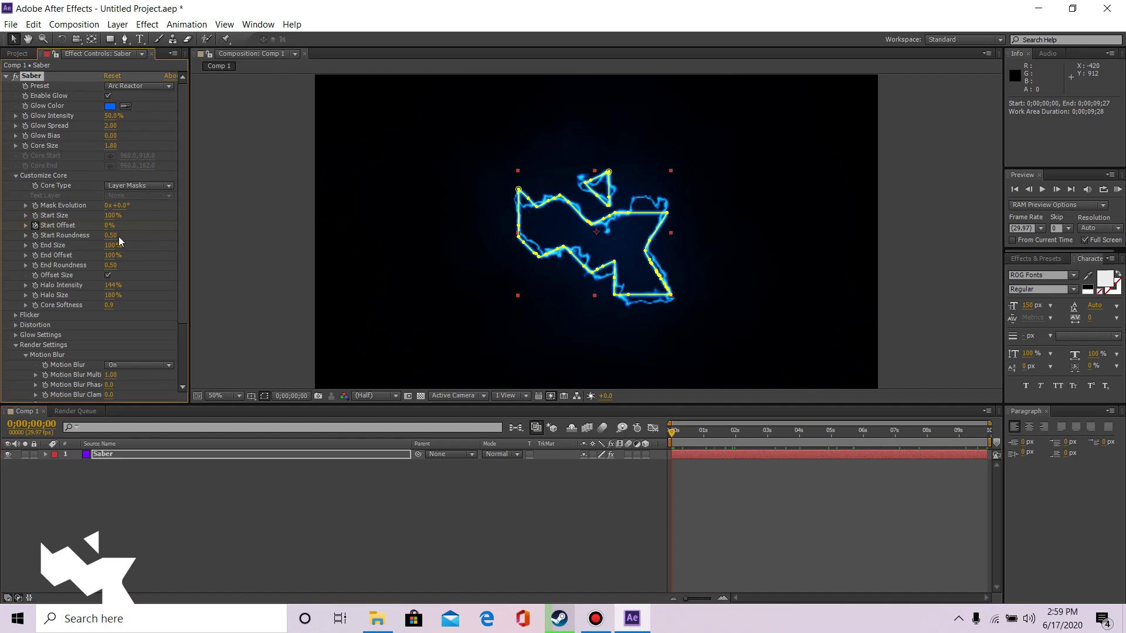
left_click(108, 226)
type("100")
key("Return")
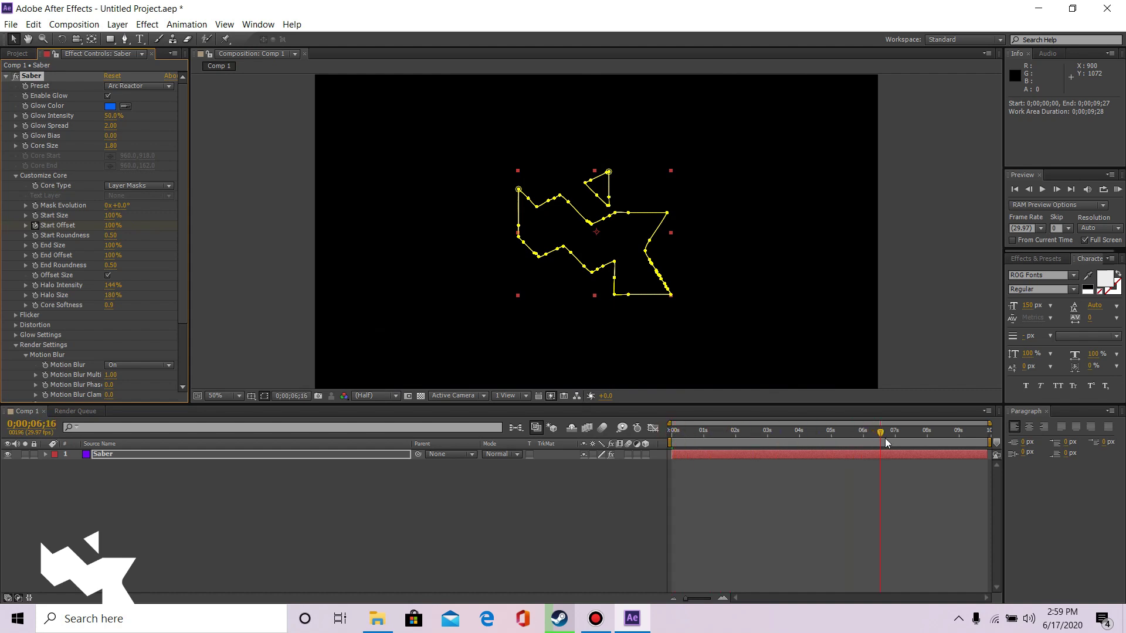
left_click_drag(889, 443, 896, 443)
left_click(115, 225)
type("0")
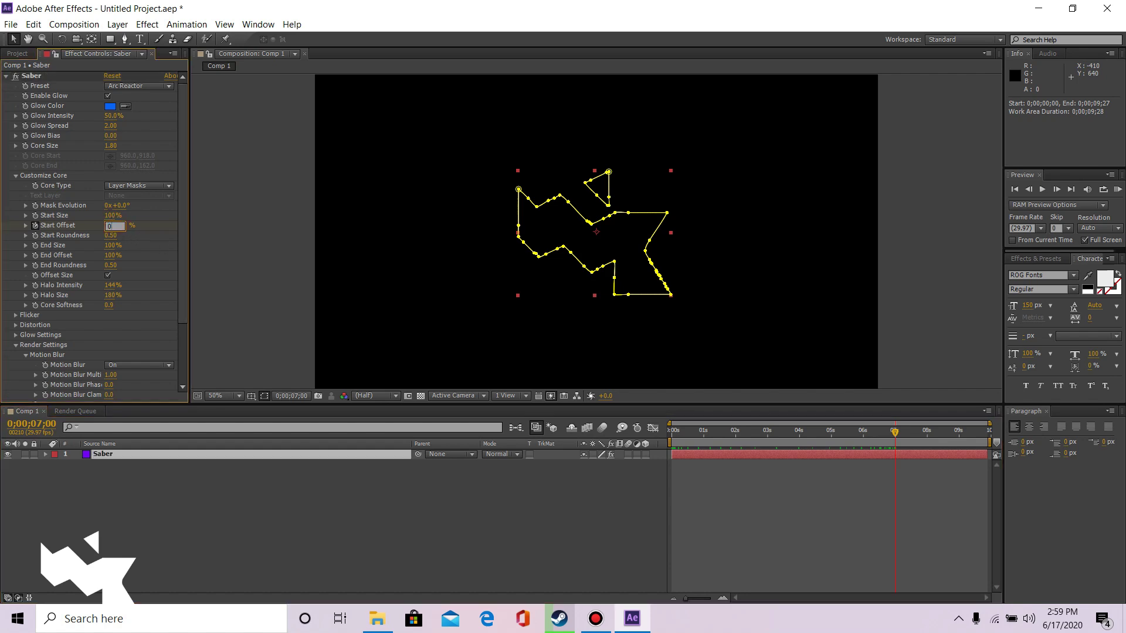
key("Return")
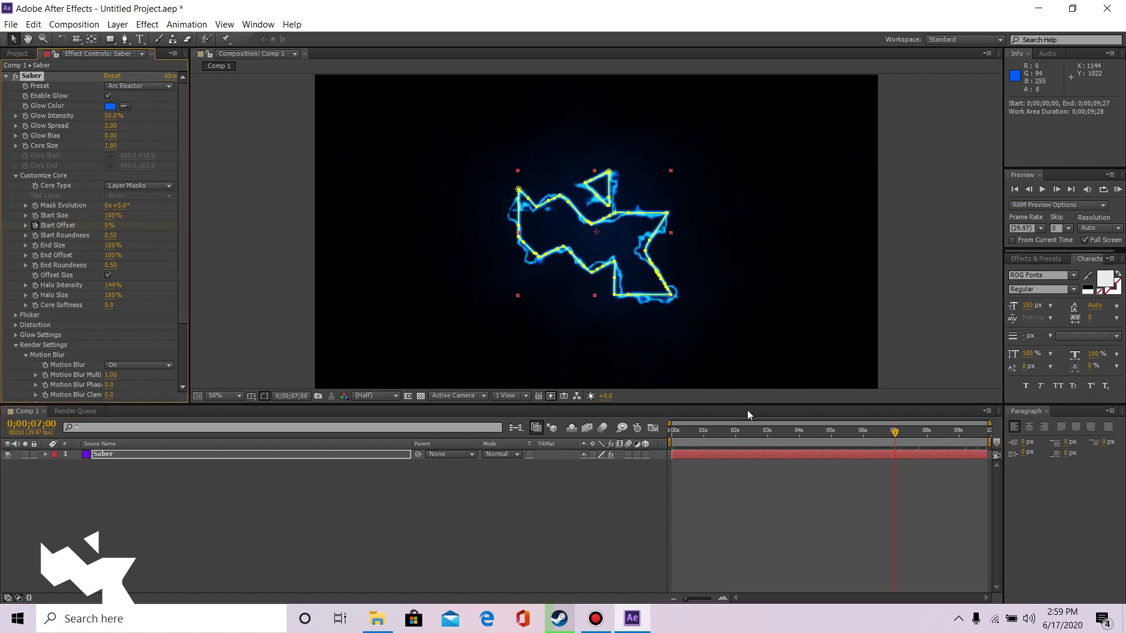
- Scrub the timeline from the start to preview the glow drawing along the logo
left_click_drag(892, 433, 652, 429)
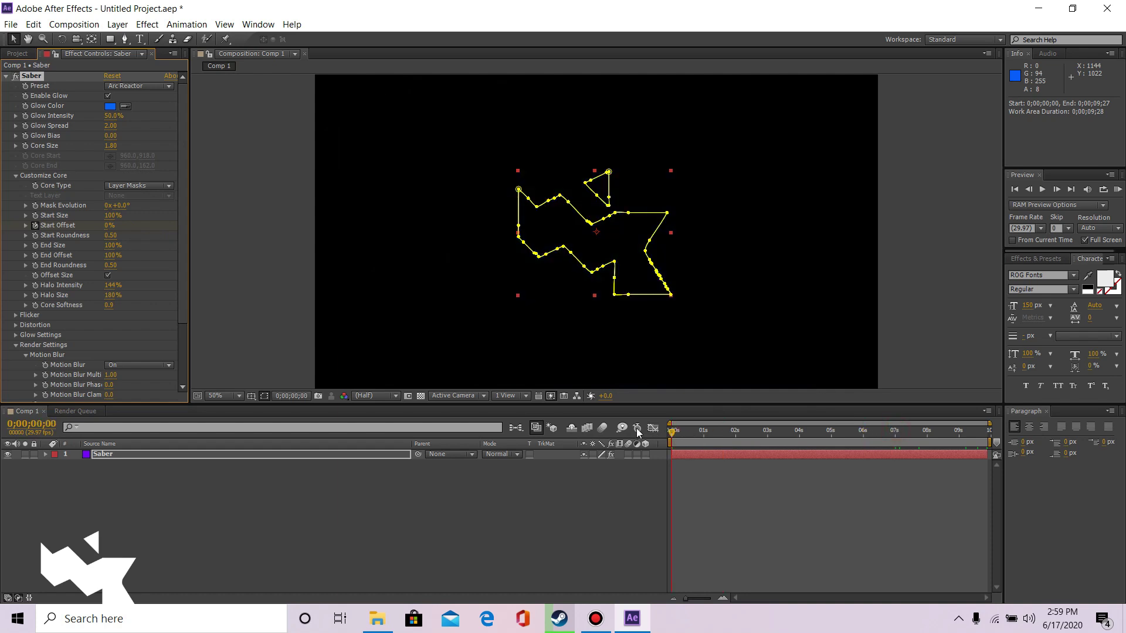
left_click(698, 326)
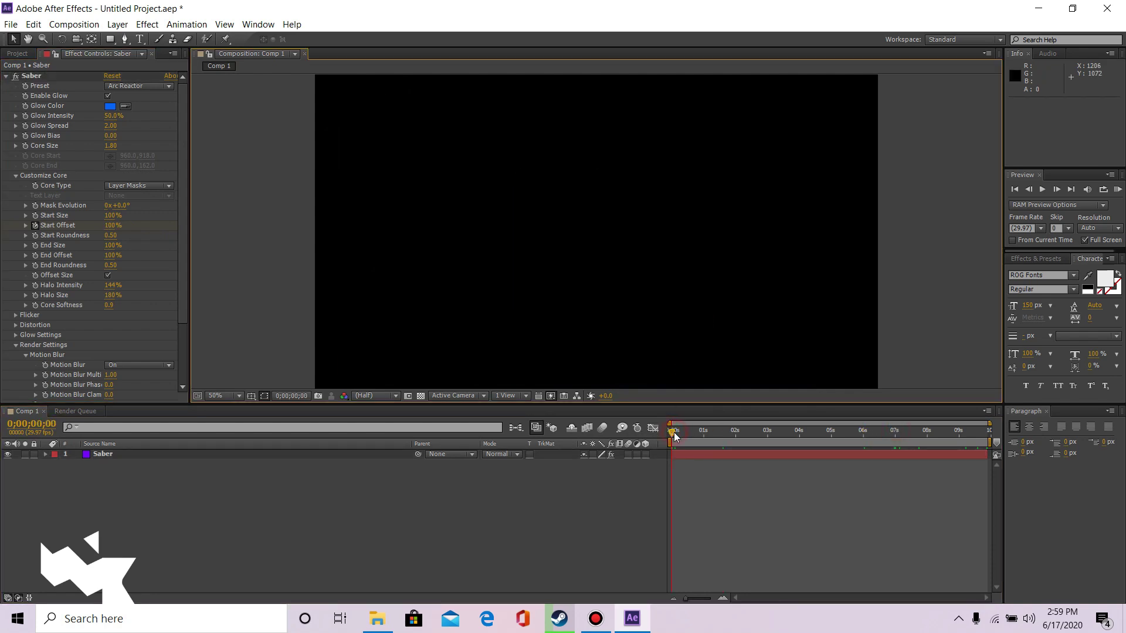
mouse_move(677, 435)
left_mouse_down()
mouse_move(820, 451)
mouse_move(943, 448)
left_mouse_up()
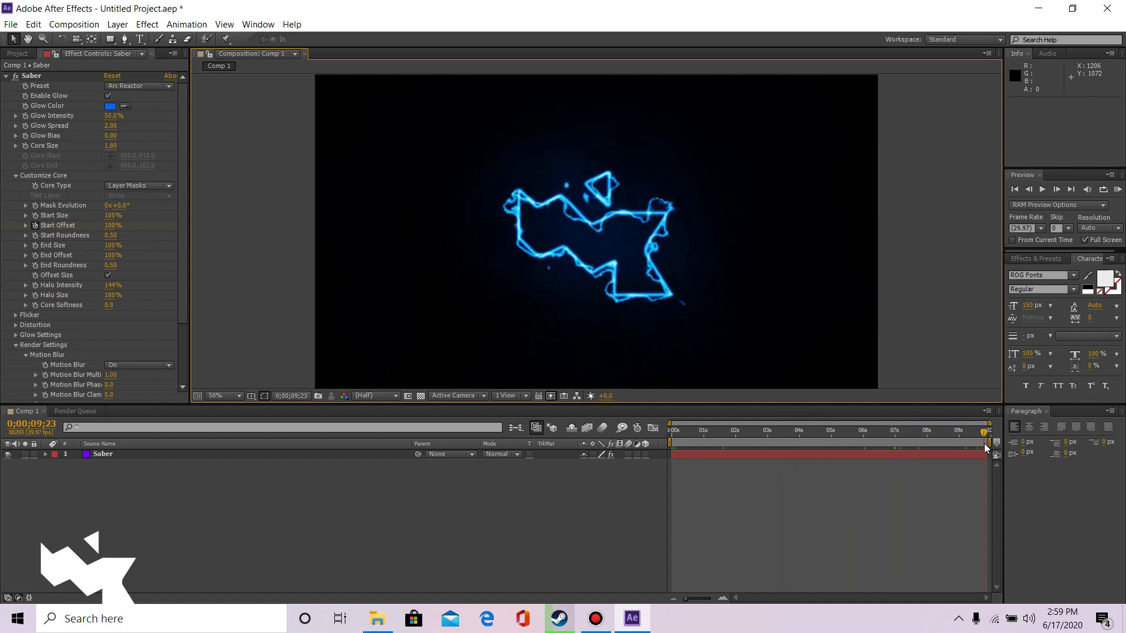
mouse_move(942, 446)
left_mouse_down()
mouse_move(663, 456)
mouse_move(954, 438)
left_mouse_up()
- Duplicate the Saber layer and apply the Energize preset to the copy
left_click(227, 459)
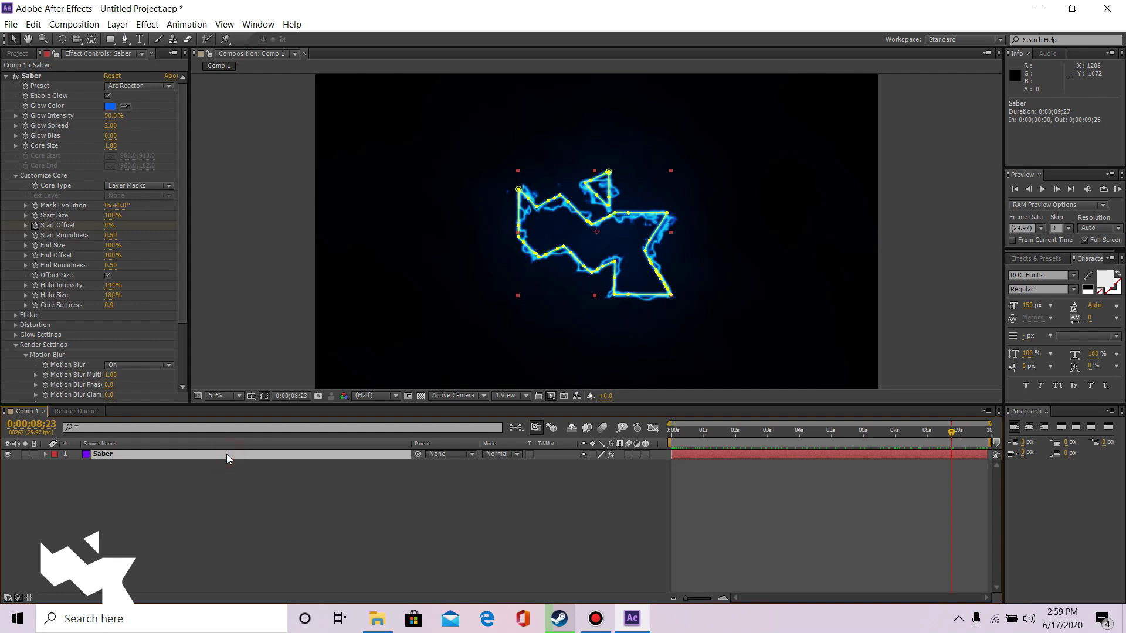
key("ctrl+d")
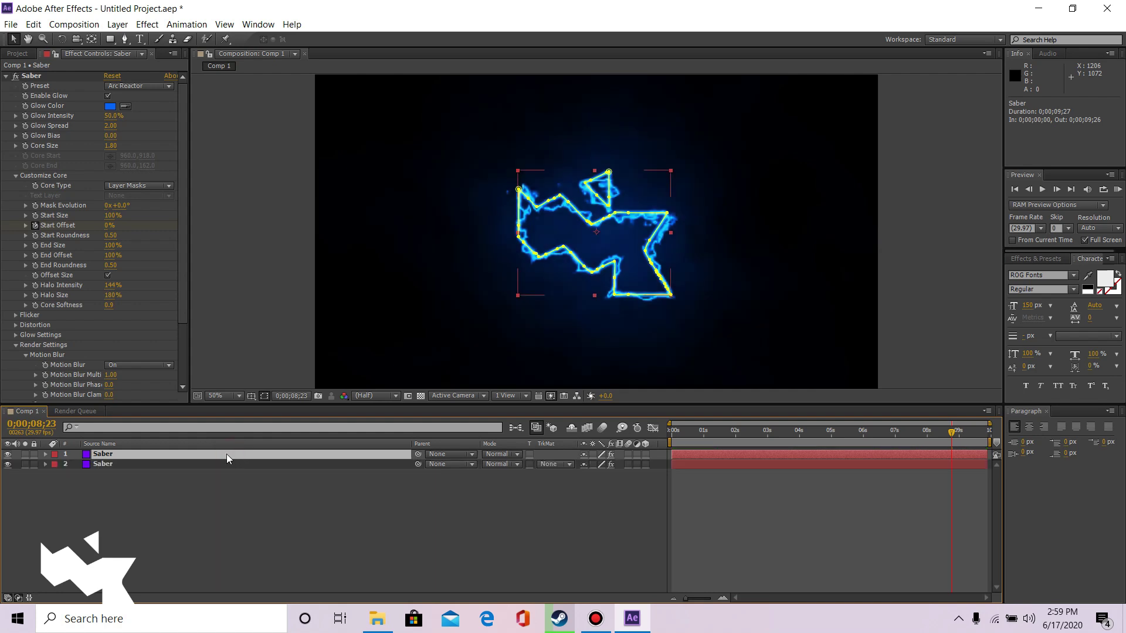
left_click(161, 86)
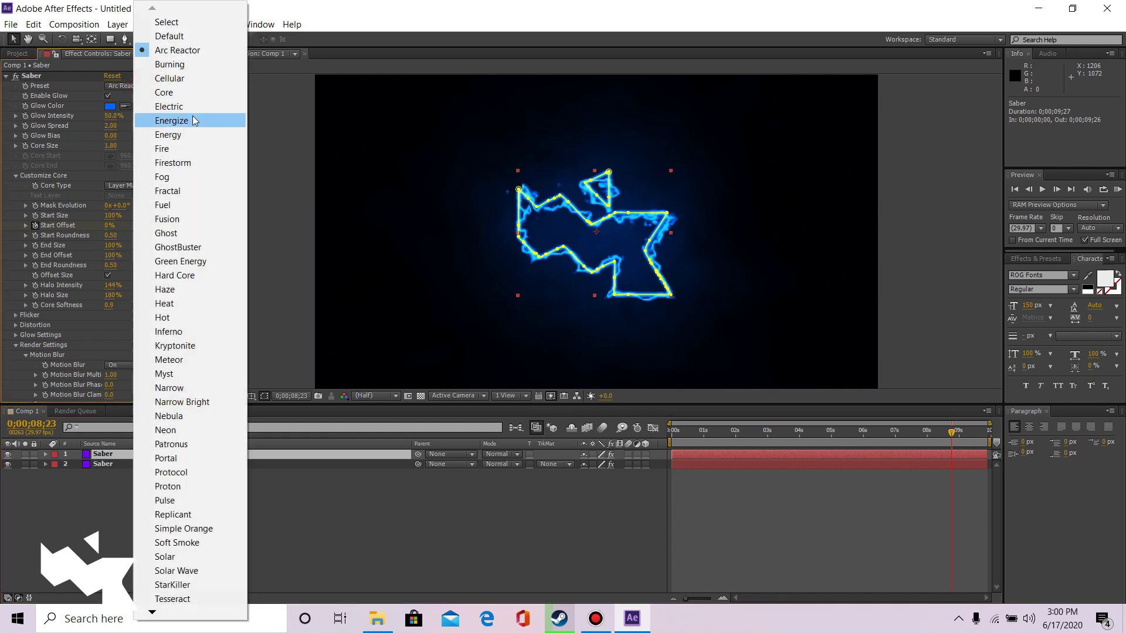
left_click(192, 119)
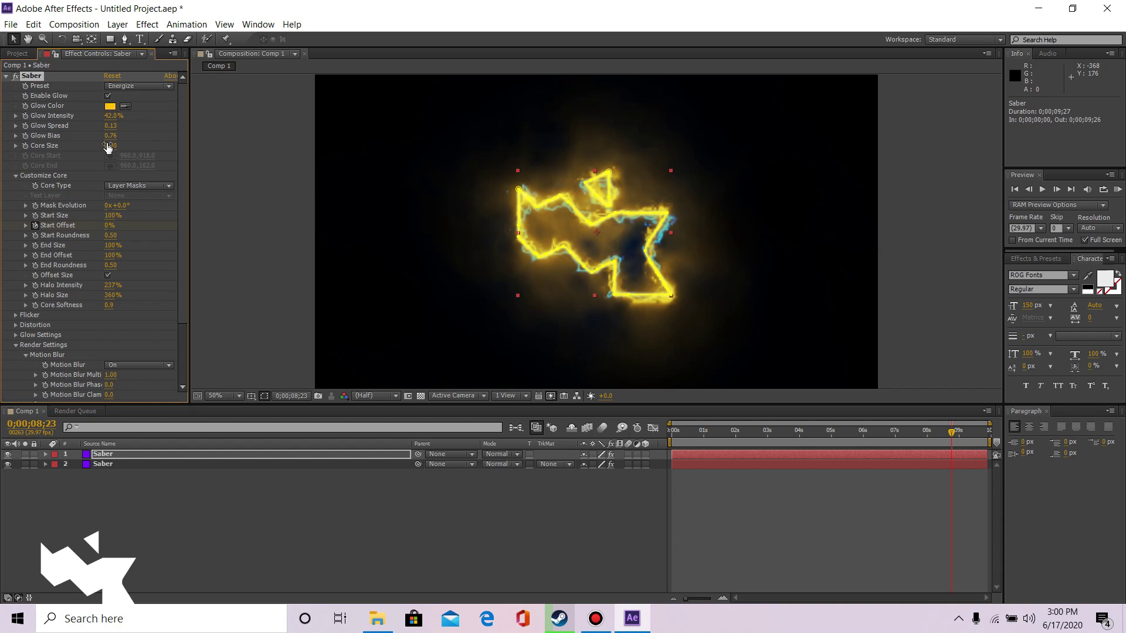
- Set the copy's Glow Bias to 0, Glow Spread to 2.00 and Core Size to 1.00
left_click_drag(110, 137, 11, 135)
left_click_drag(110, 125, 205, 123)
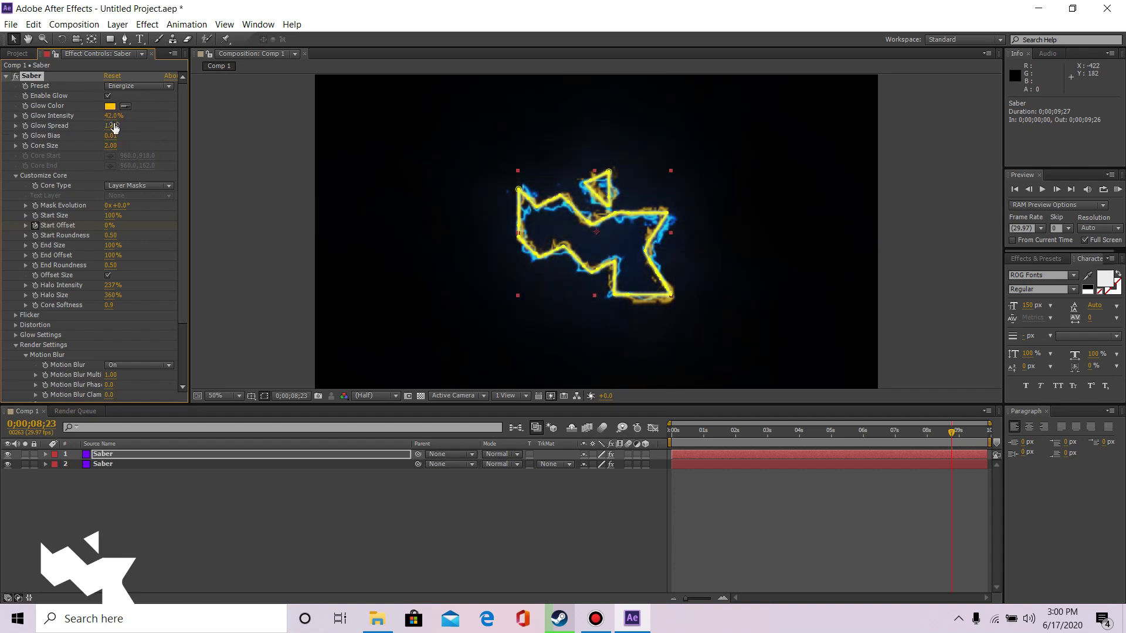
left_click_drag(113, 125, 223, 118)
mouse_move(110, 146)
left_mouse_down()
mouse_move(78, 149)
mouse_move(119, 148)
left_mouse_up()
left_click(477, 290)
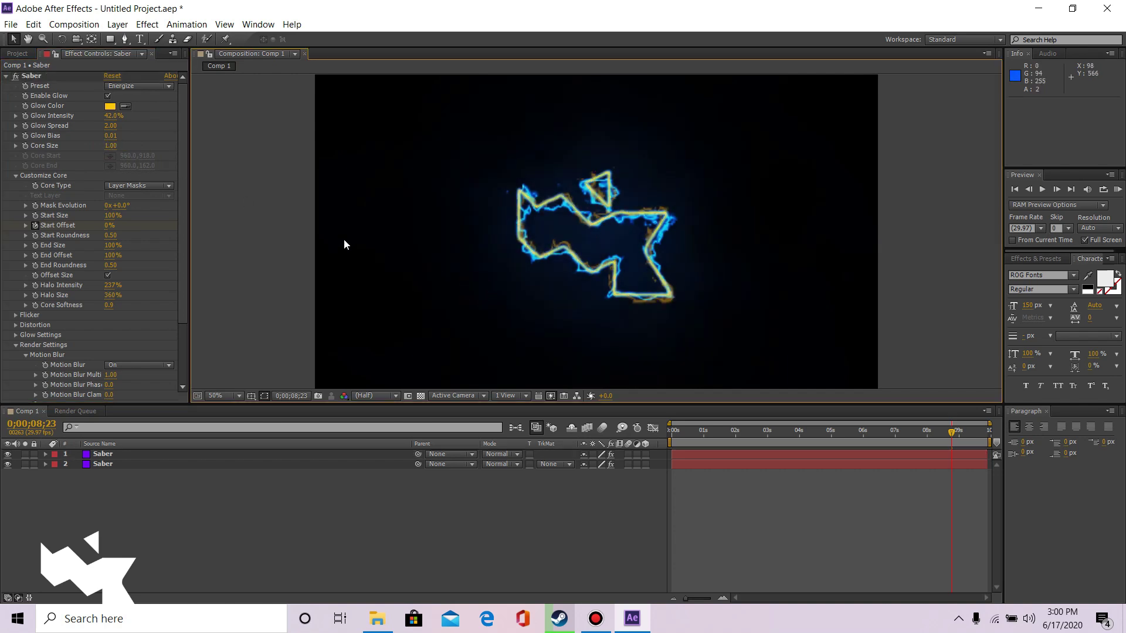
left_click_drag(109, 135, 122, 134)
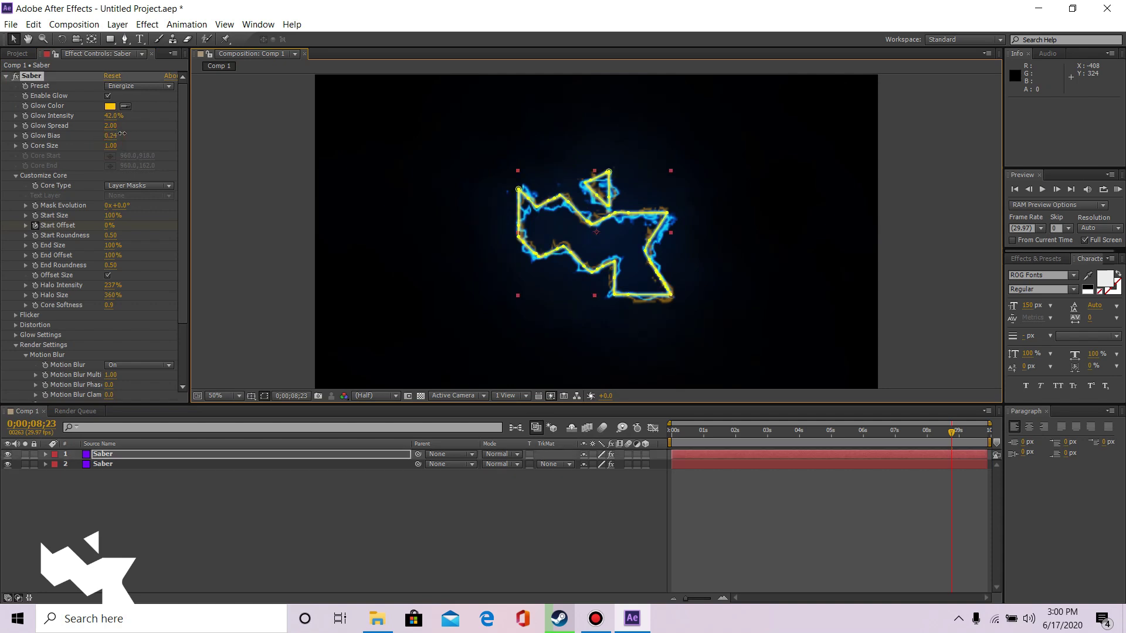
left_click(110, 136)
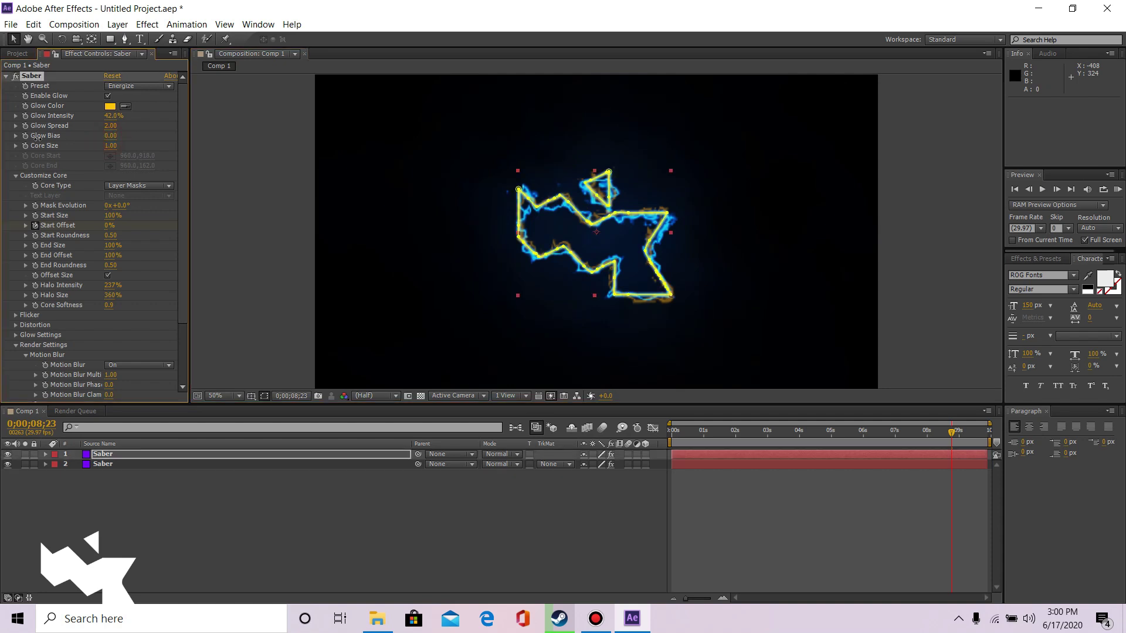
- Jump to the start and scrub the timeline to preview the yellow saber trace
key("Home")
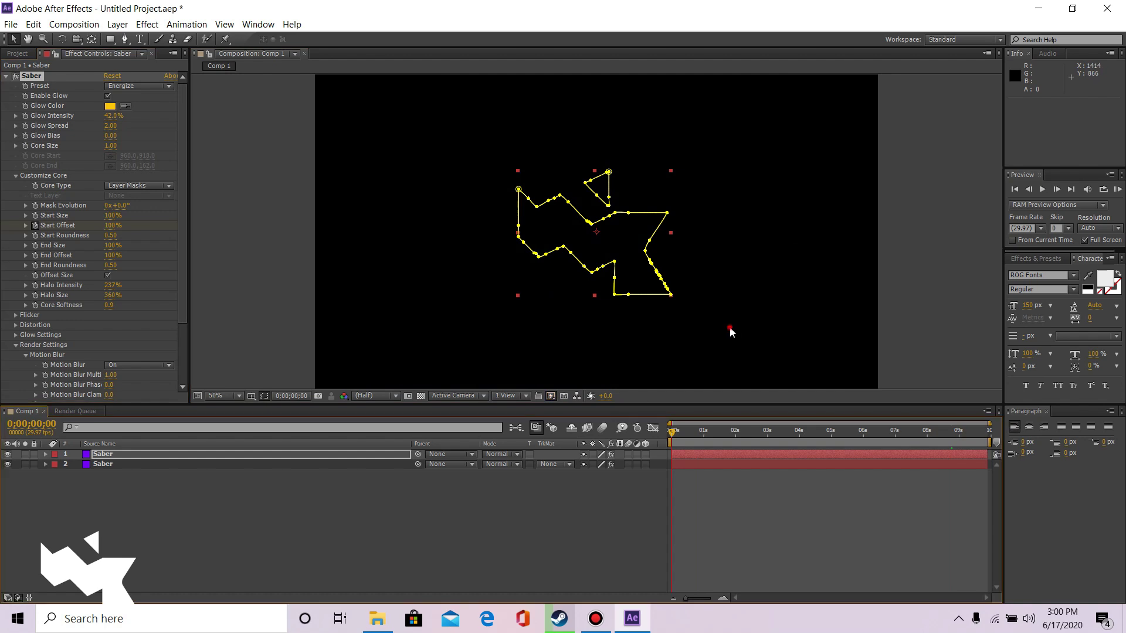
left_click(731, 333)
left_click_drag(674, 439, 864, 441)
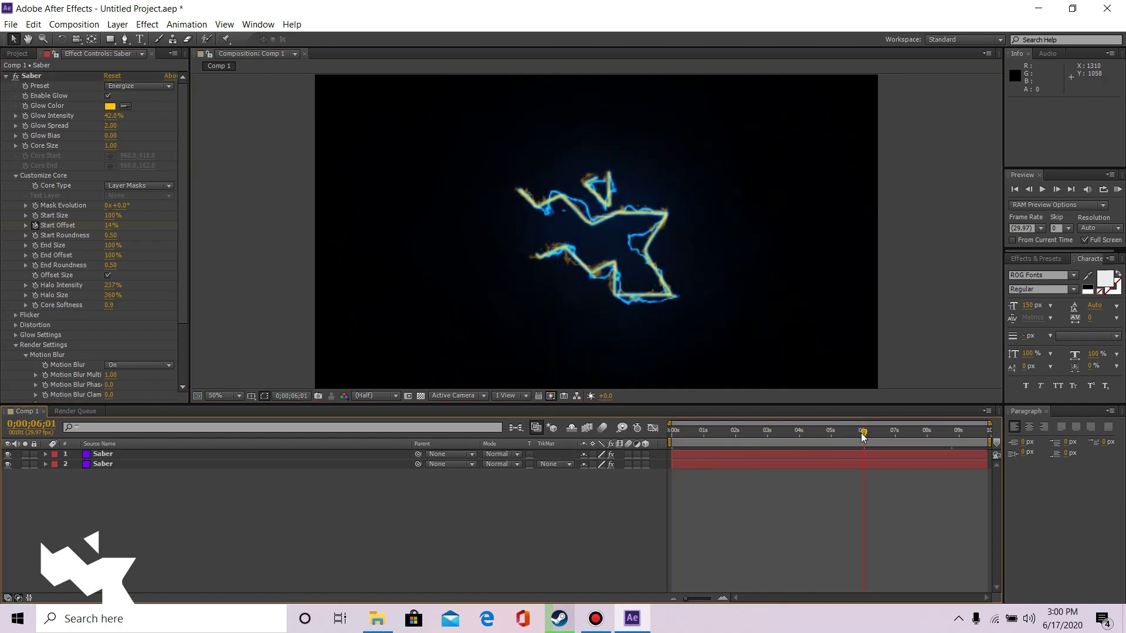
left_click_drag(864, 437, 890, 439)
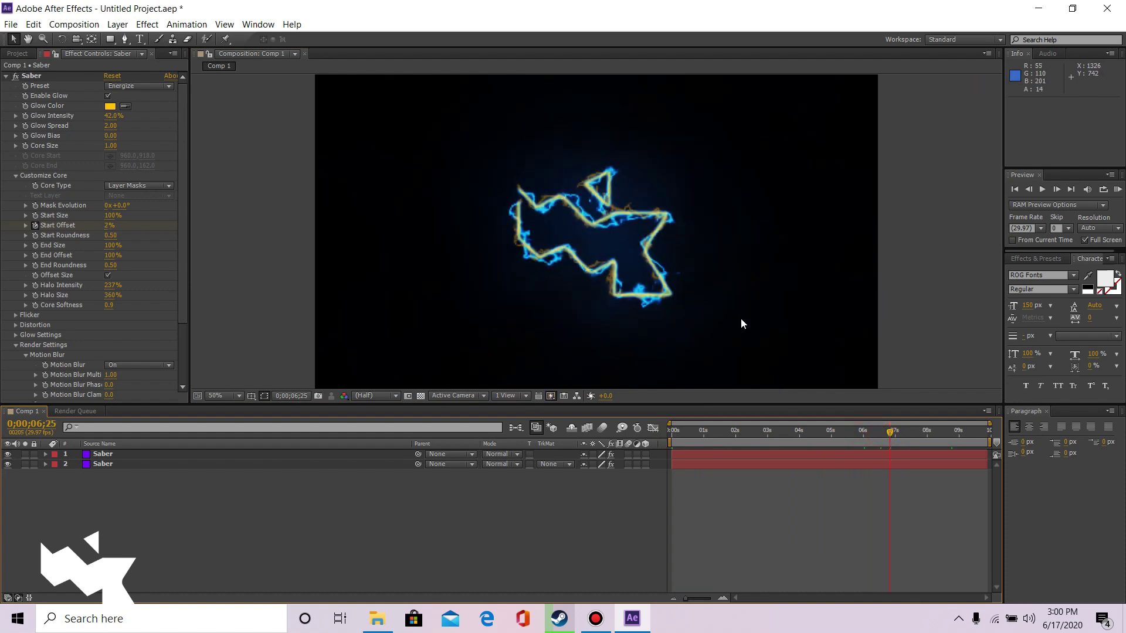
left_click_drag(899, 432, 672, 437)
- Switch the Saber preset to Default and preview the blue glow
left_click(136, 86)
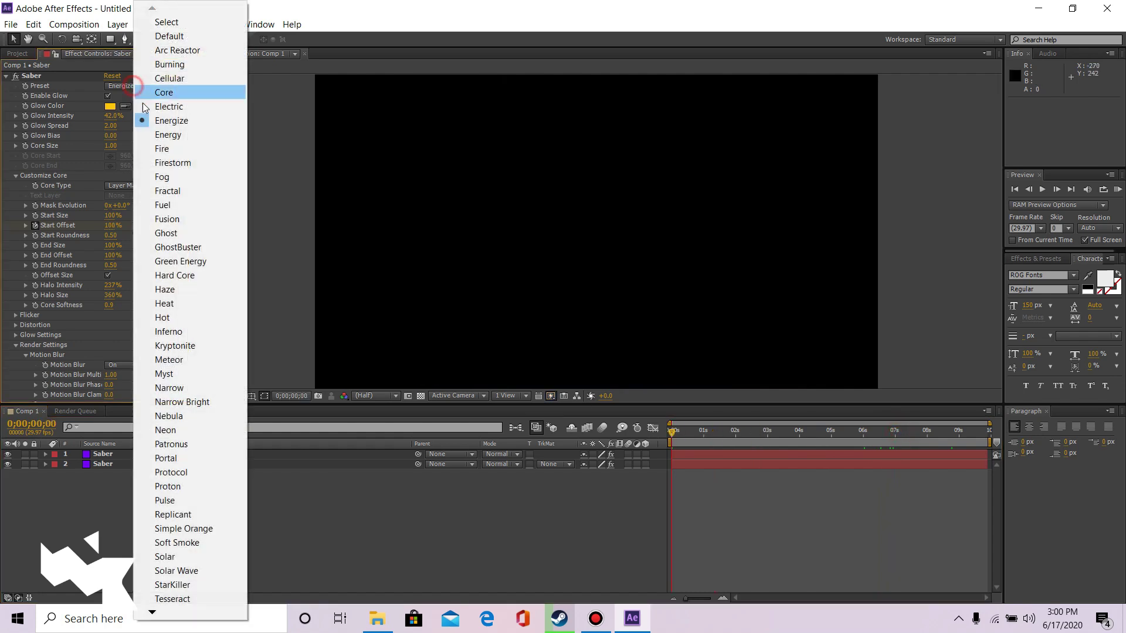
left_click(176, 36)
left_click_drag(674, 431, 908, 437)
left_click(767, 361)
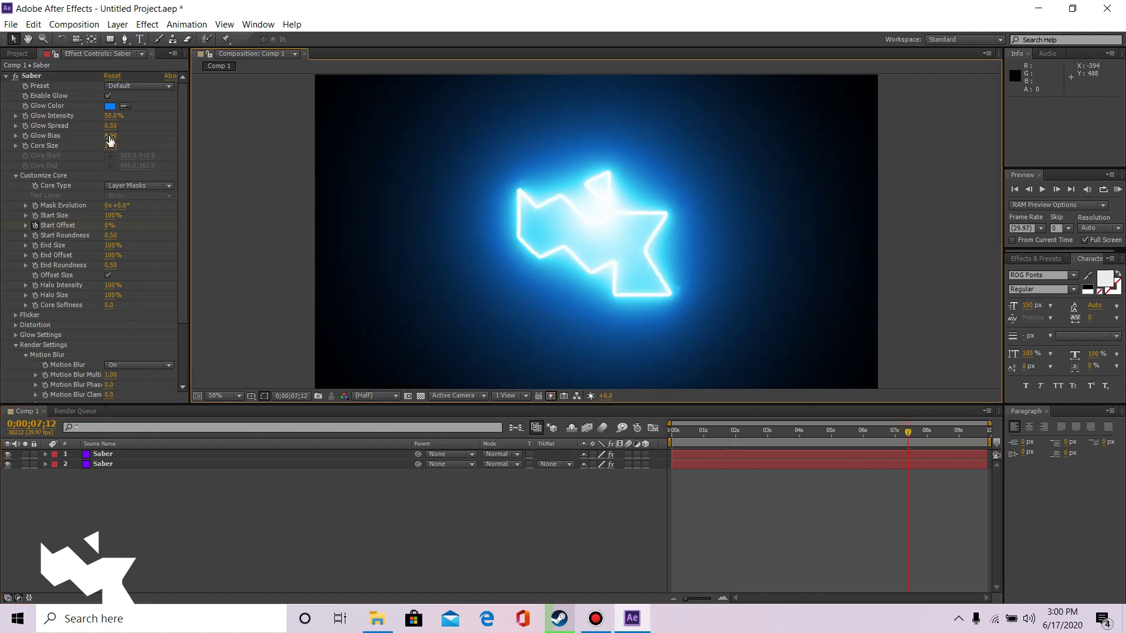
- Lower the Glow Bias to 0.14 and the Glow Spread to 0.32
left_click_drag(110, 140, 88, 140)
left_click(354, 332)
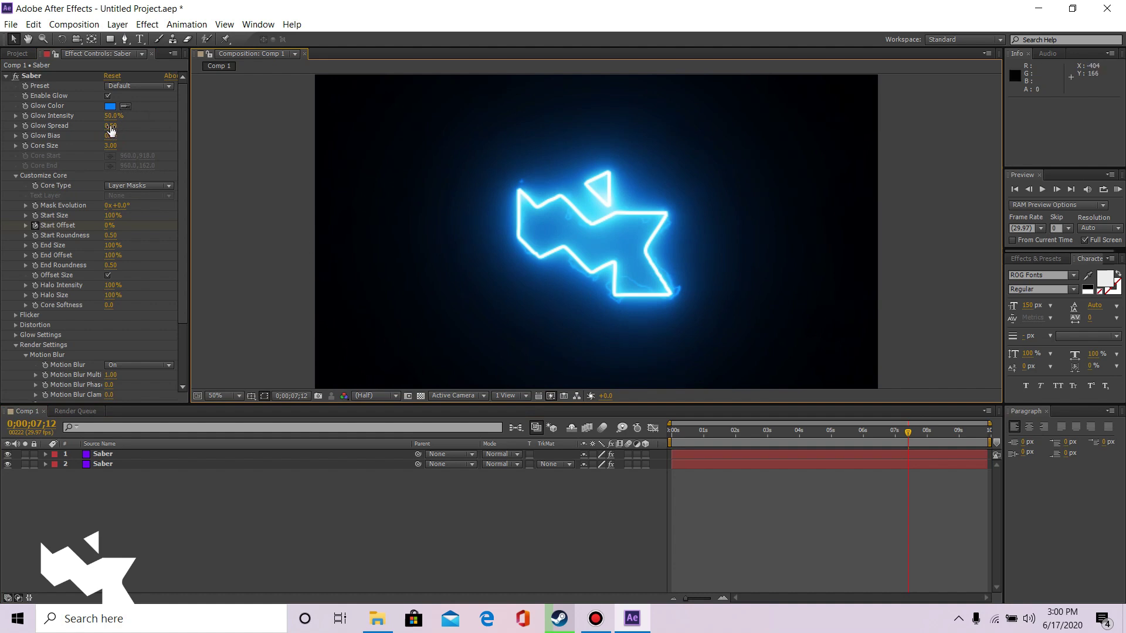
mouse_move(110, 128)
left_mouse_down()
mouse_move(130, 133)
mouse_move(95, 131)
left_mouse_up()
left_click(301, 231)
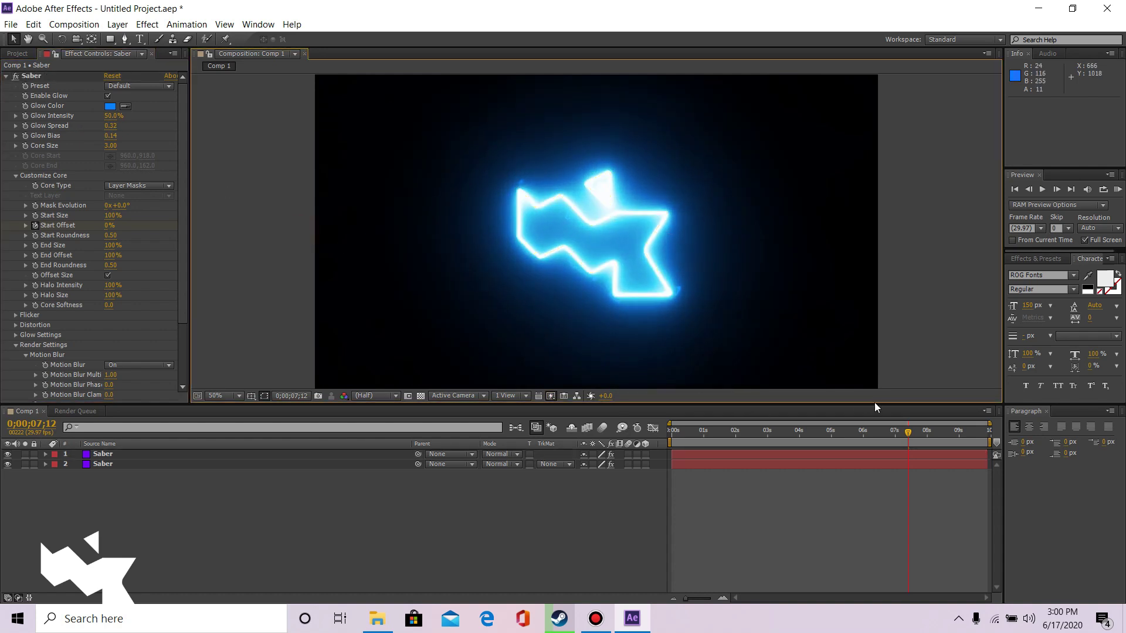
- Scrub from the first frame to 0;00;09;25 to show the fully traced neon logo
mouse_move(909, 434)
left_mouse_down()
mouse_move(621, 434)
mouse_move(991, 455)
mouse_move(597, 435)
left_mouse_up()
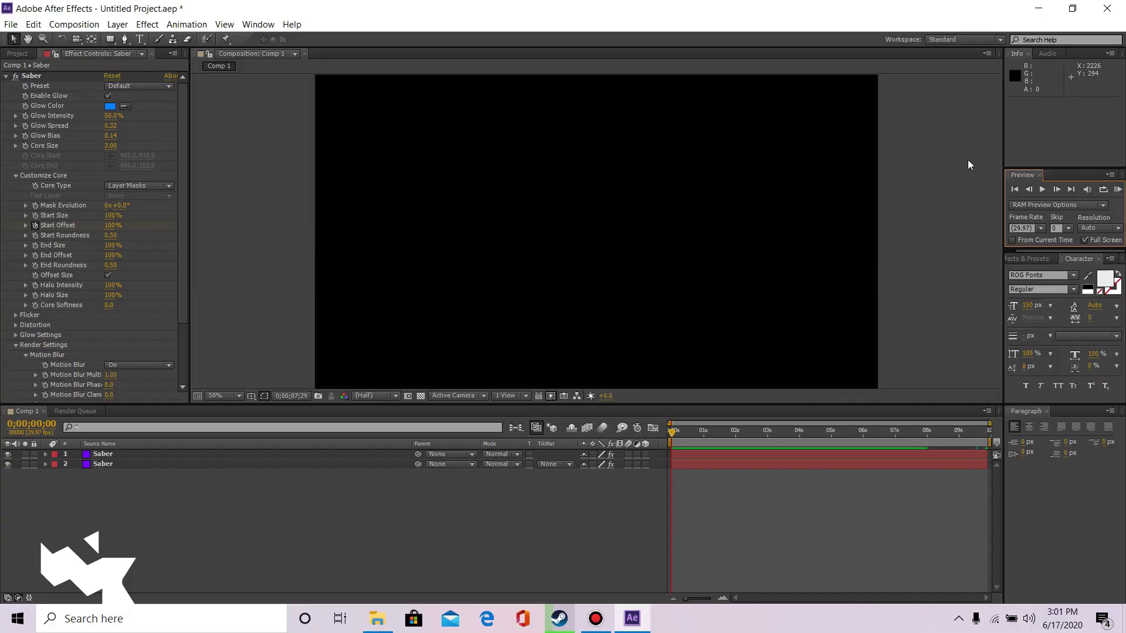
mouse_move(675, 432)
left_mouse_down()
mouse_move(909, 452)
mouse_move(982, 445)
mouse_move(679, 434)
left_mouse_up()
left_click_drag(810, 435, 984, 446)
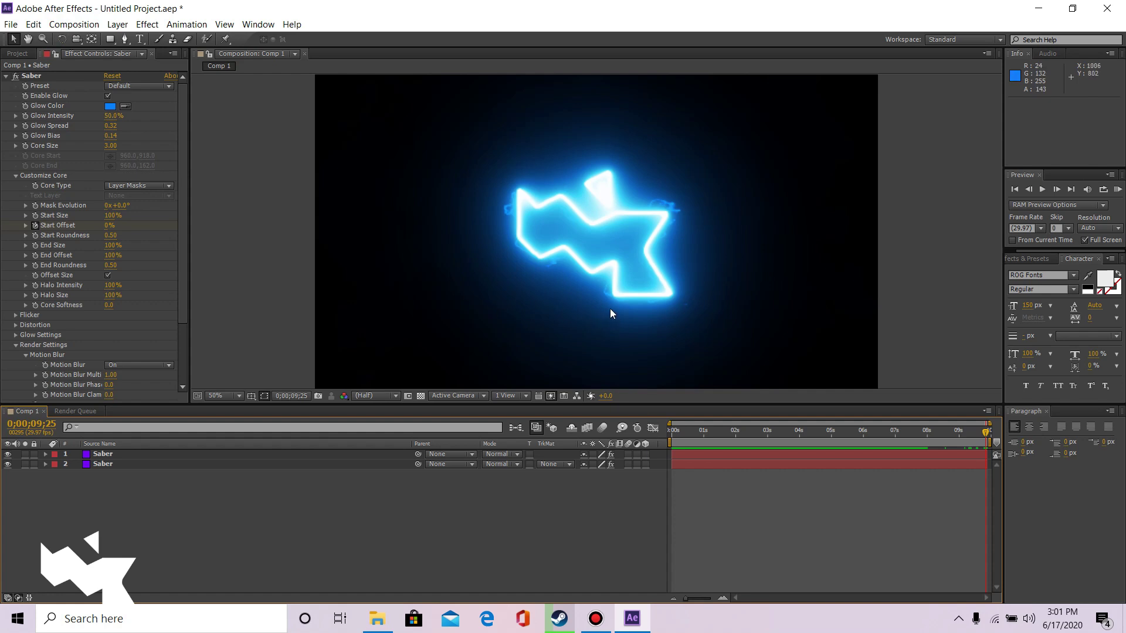
left_click(160, 467)
left_click(164, 489)
- Add Comp 1 to the Render Queue with its output format set to H.264
left_click(87, 26)
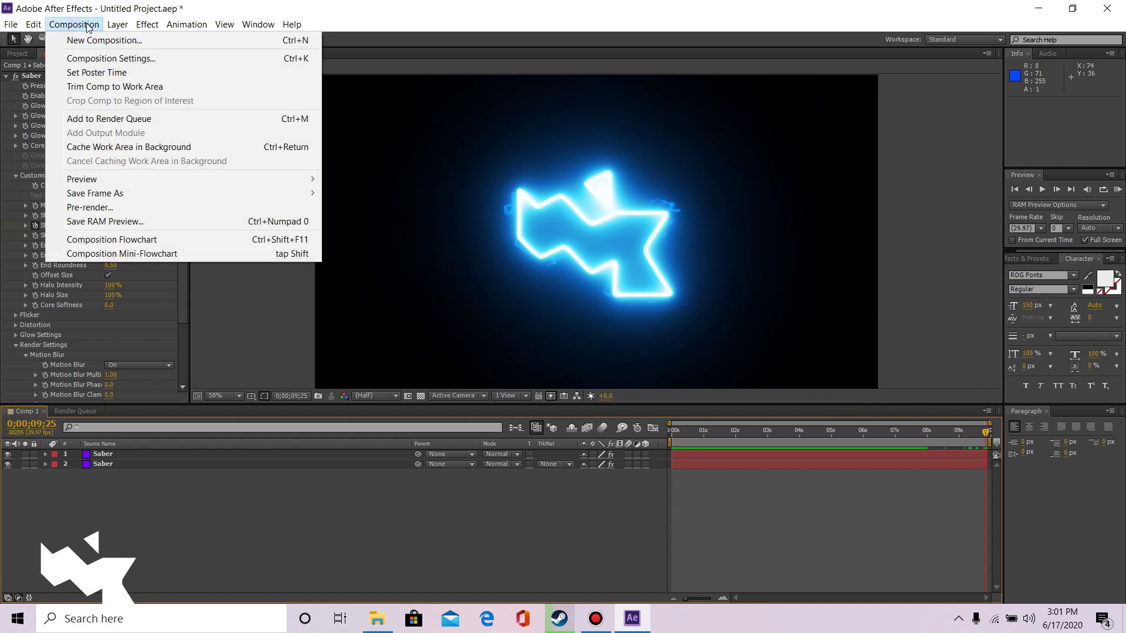
left_click(142, 120)
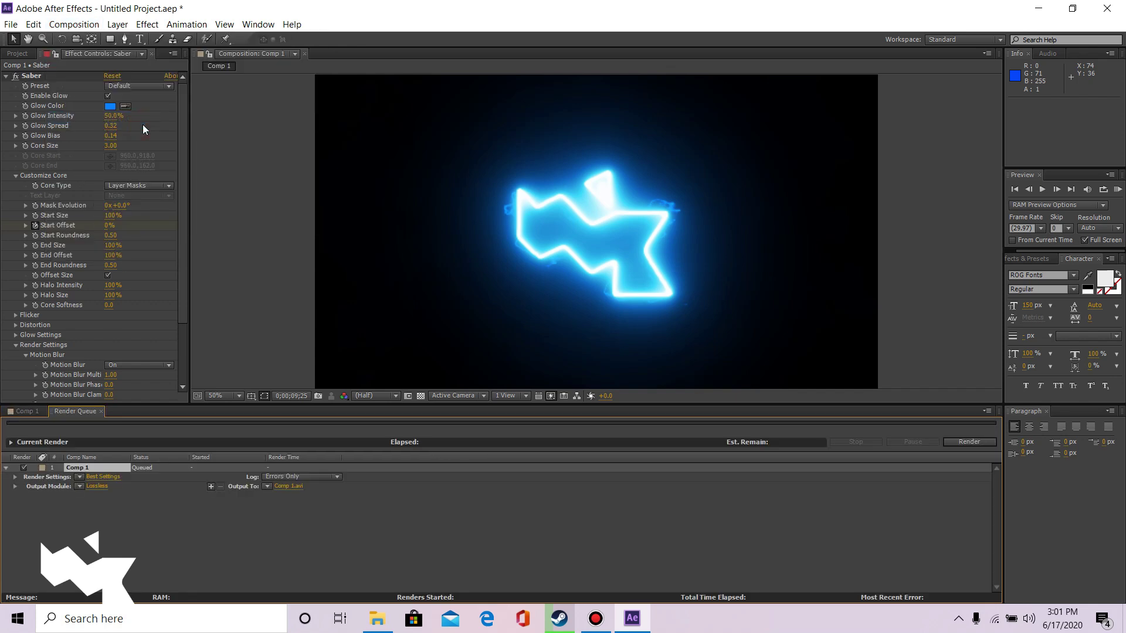
left_click(93, 487)
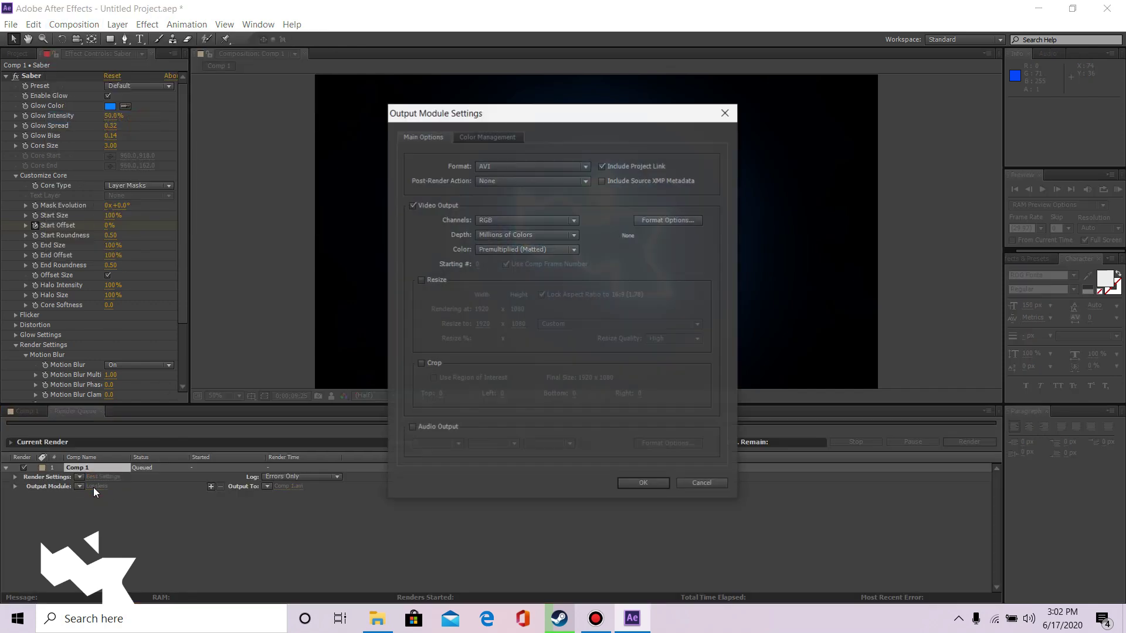
left_click(530, 167)
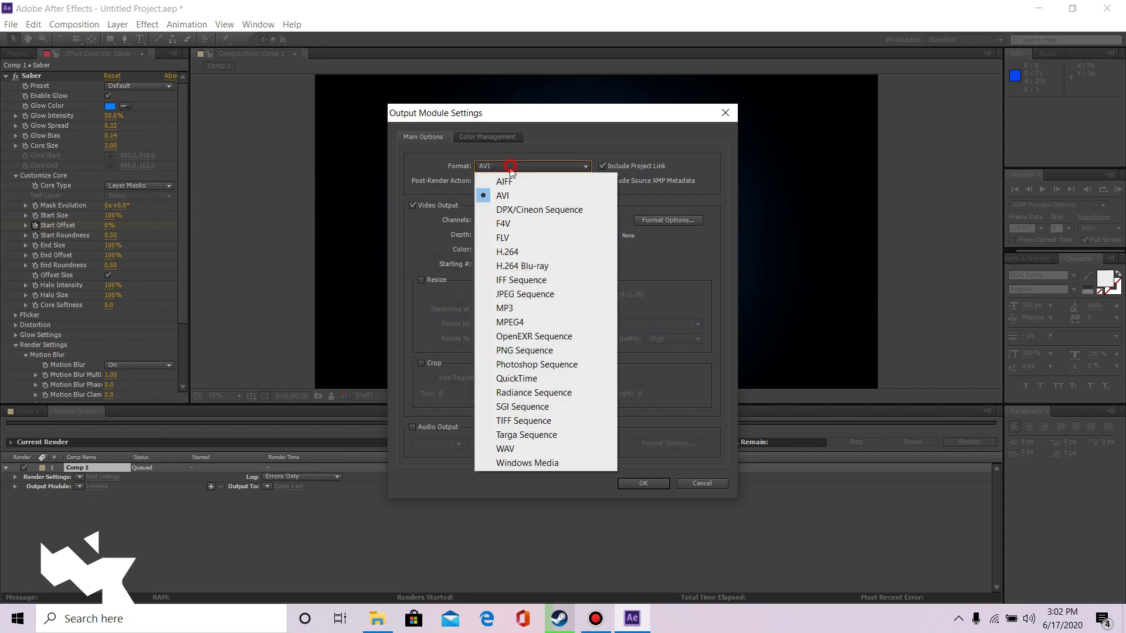
left_click(529, 252)
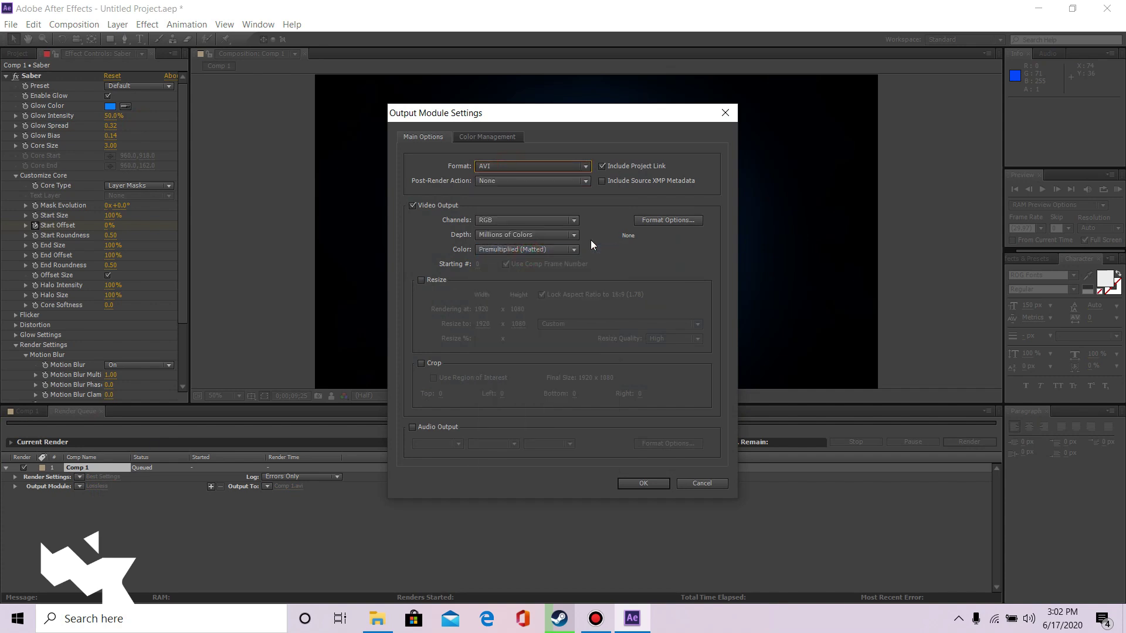
left_click(649, 484)
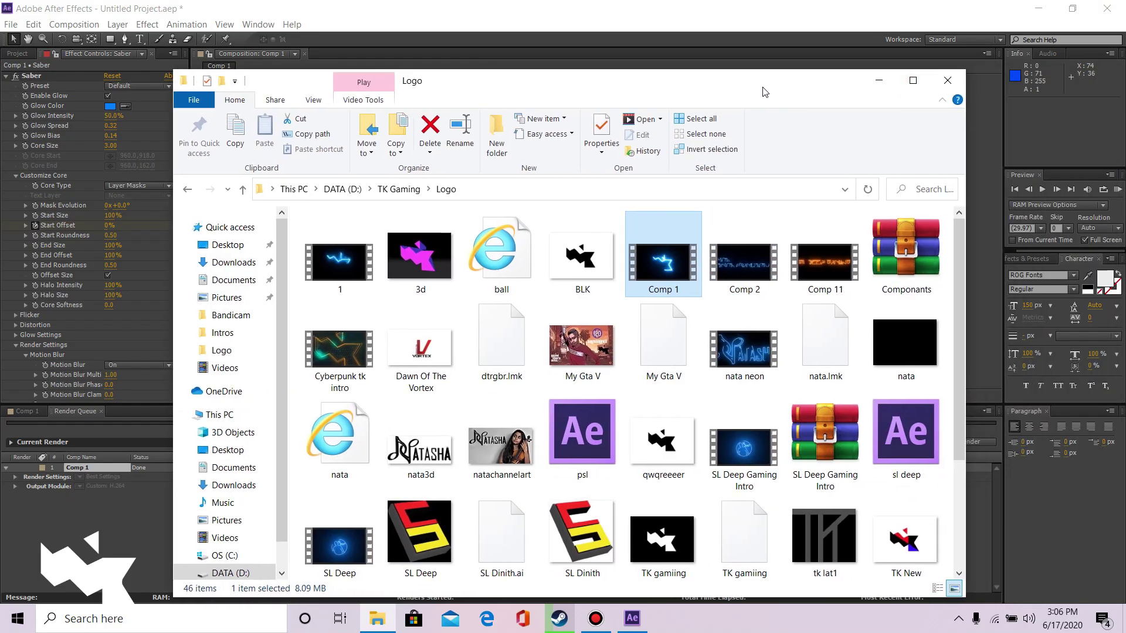
- Minimize the Logo folder window to bring After Effects back into view
left_click(879, 81)
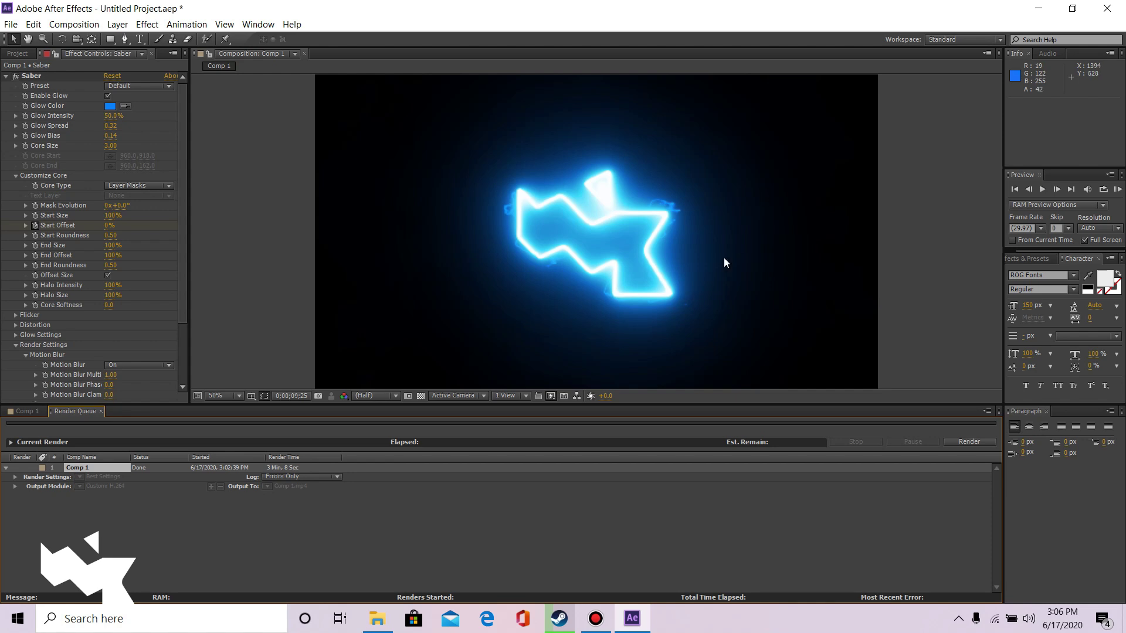
left_click(377, 619)
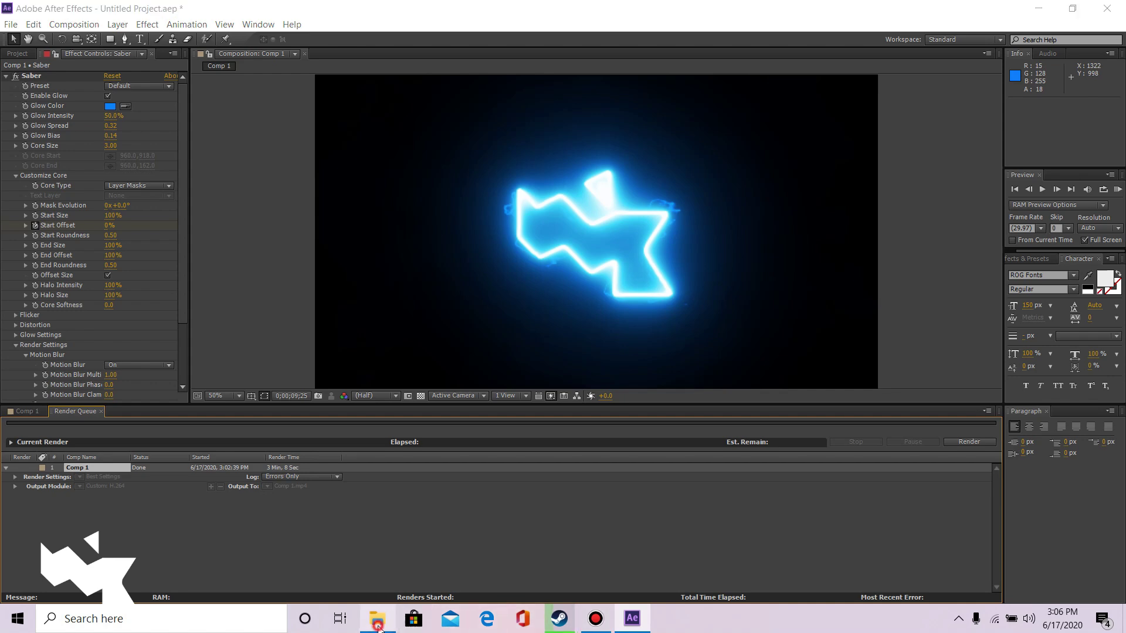
scroll(499, 505, "down", 3)
scroll(546, 446, "up", 3)
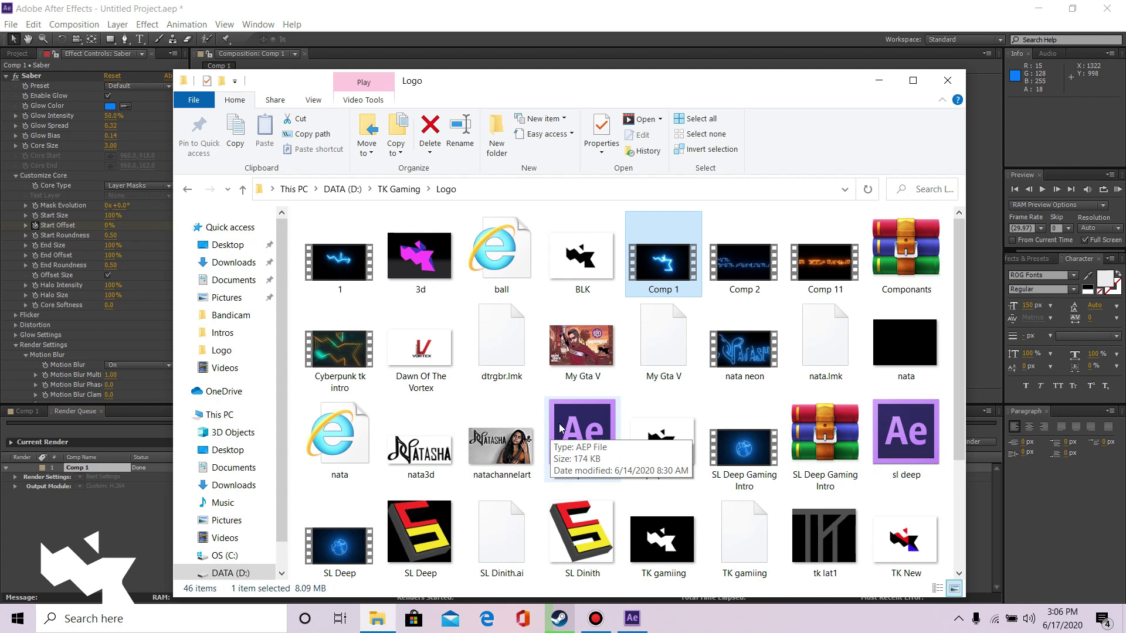
left_click(315, 357)
mouse_move(347, 339)
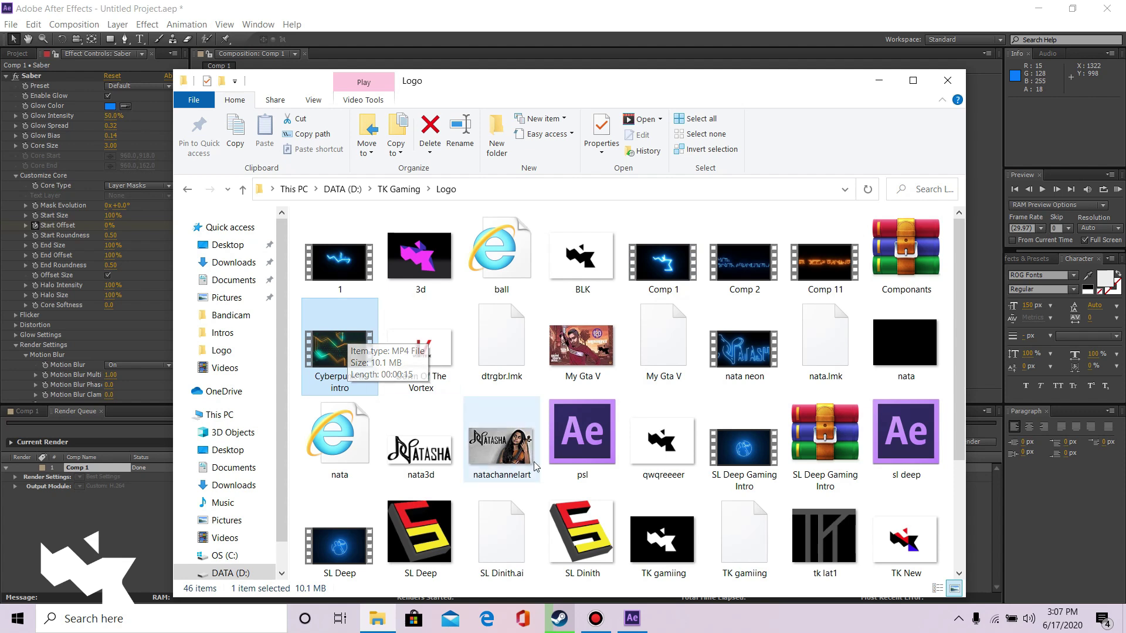